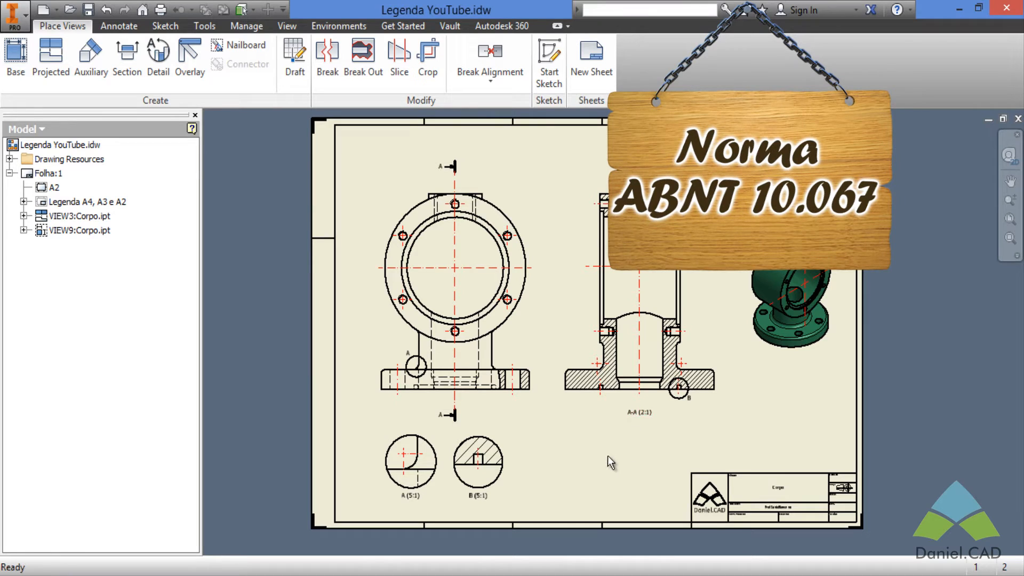
Step: Move the front view higher on the sheet and place detail views A and B above the title block
click(542, 359)
drag(533, 331, 543, 317)
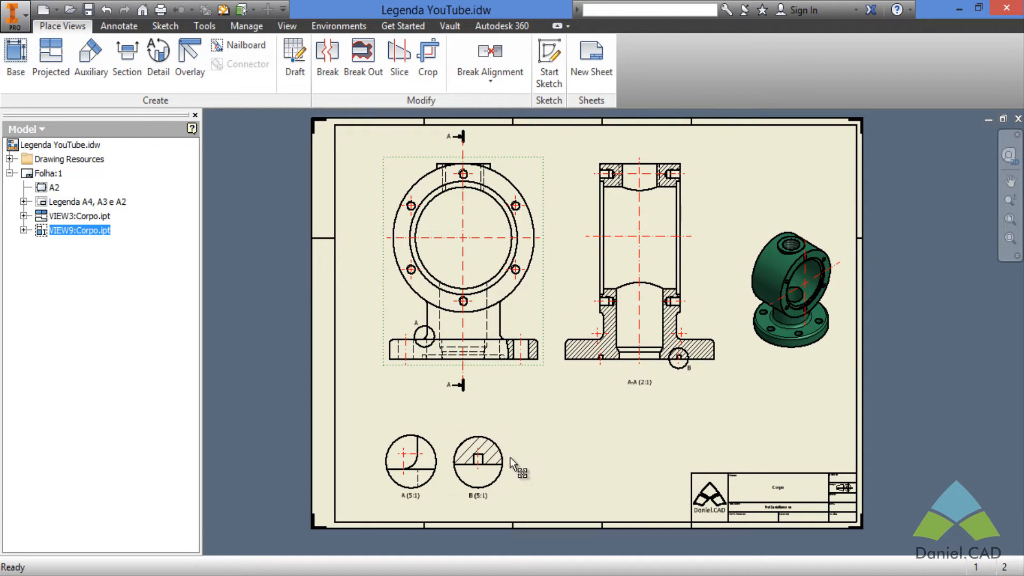
drag(509, 447, 845, 415)
drag(435, 447, 776, 411)
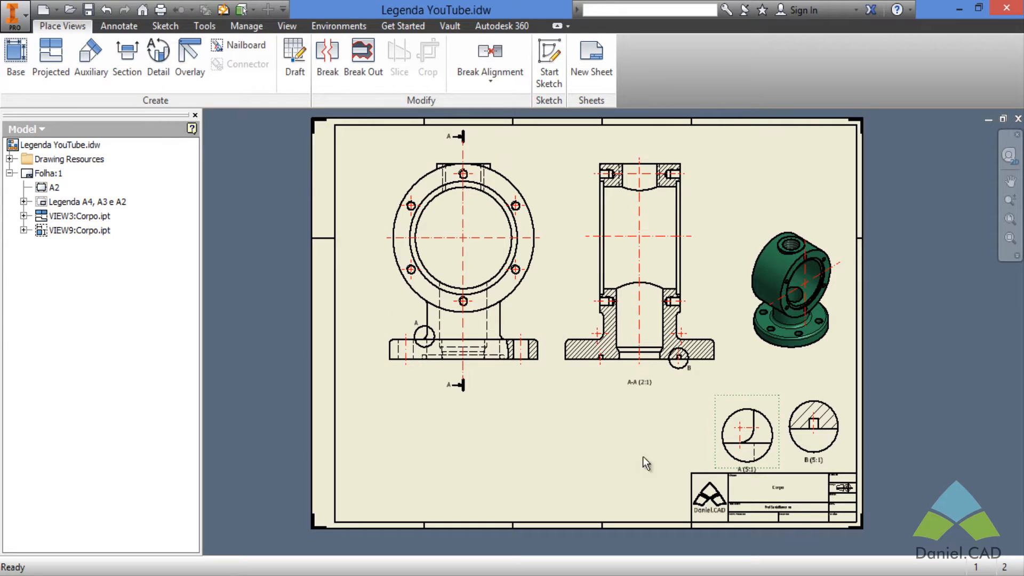
click(546, 326)
drag(546, 331, 547, 338)
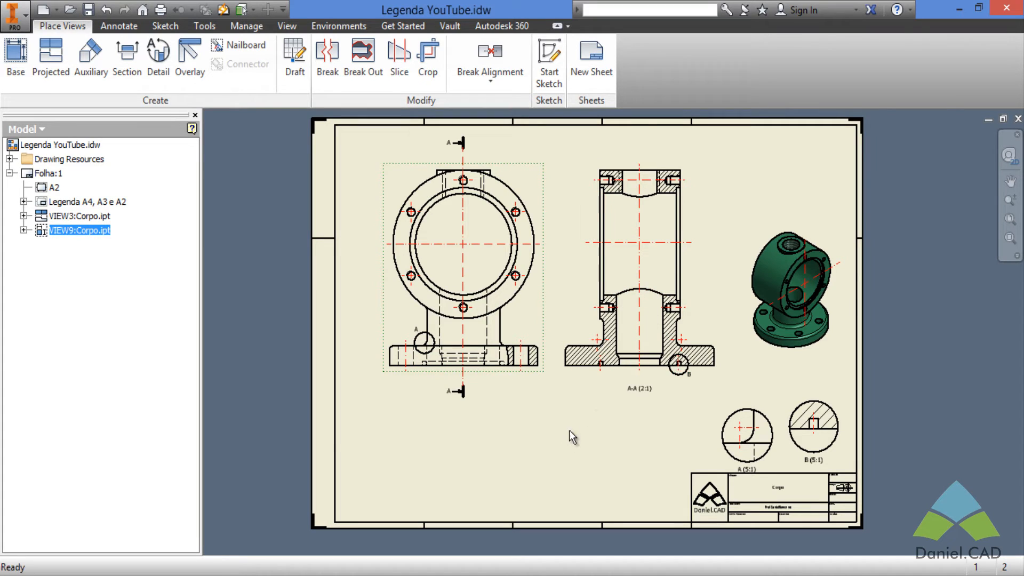
Step: Set the auxiliary view format to the ISO single-arrow option in the ISO mm view annotation style and save the edits
click(246, 26)
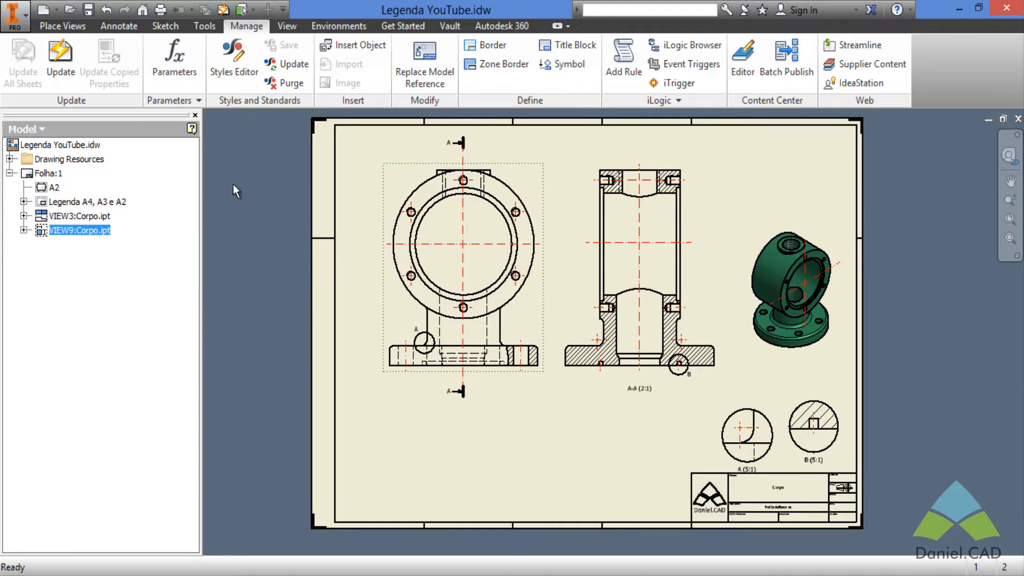
click(234, 65)
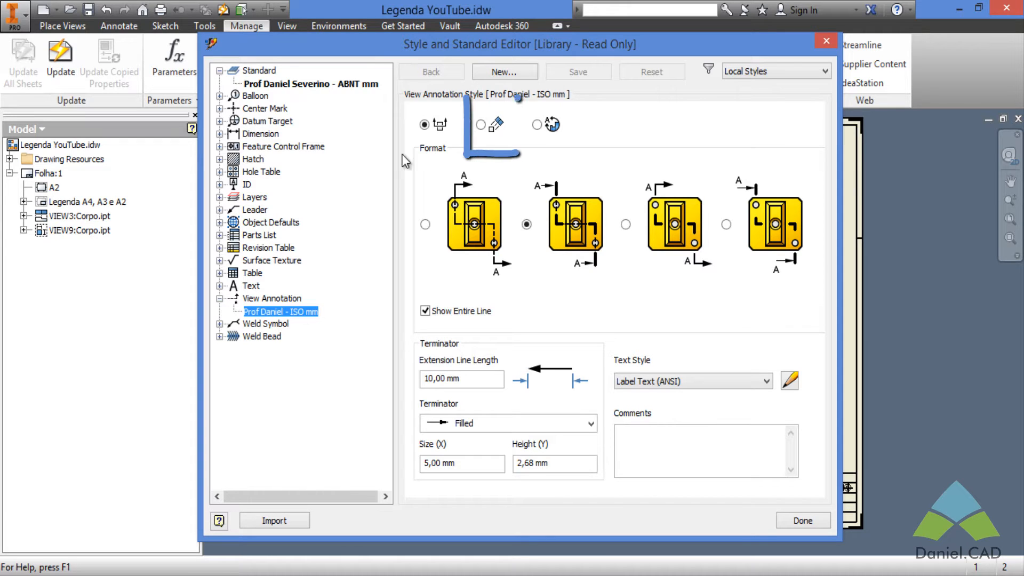
click(482, 125)
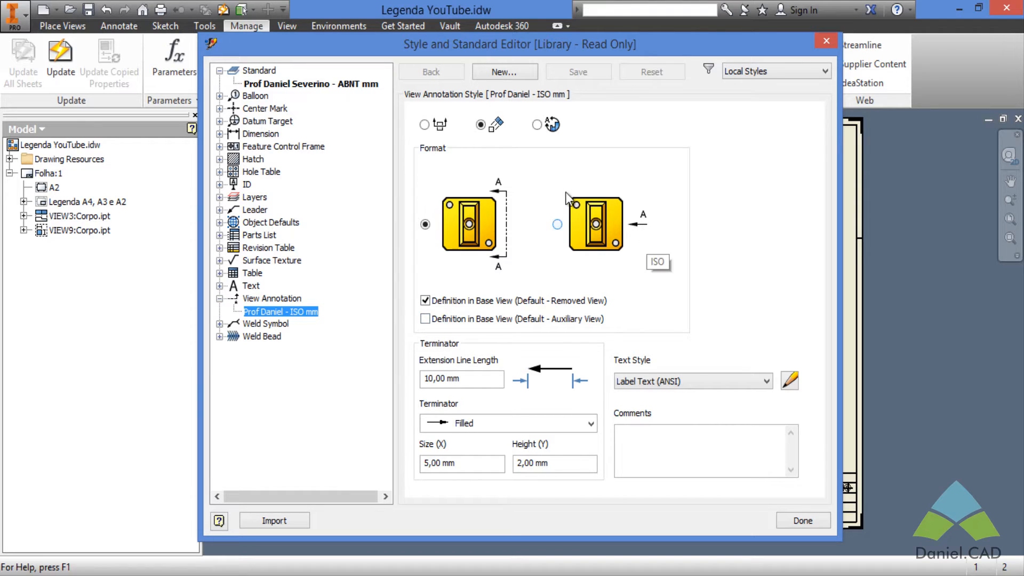
click(558, 224)
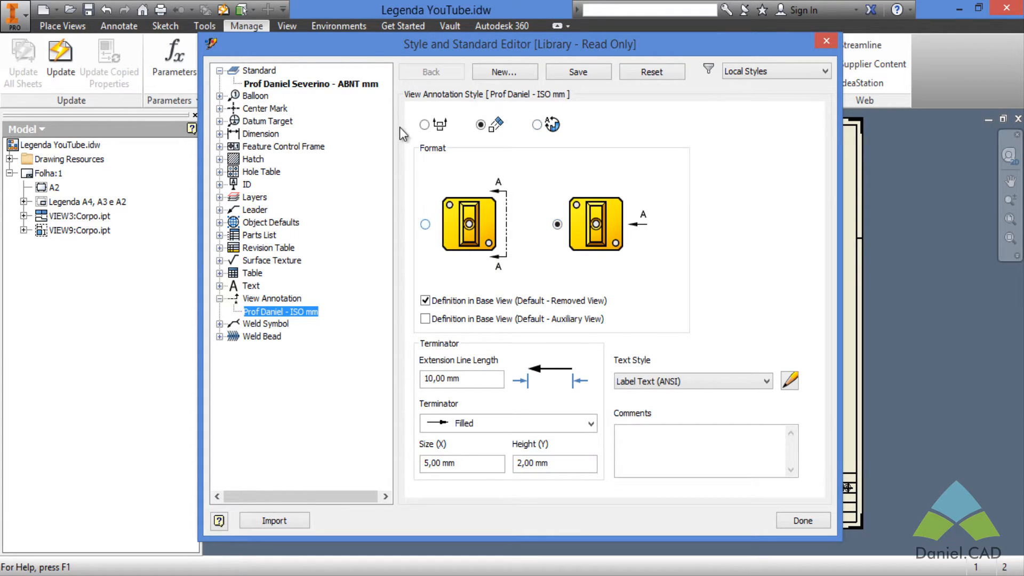
click(332, 86)
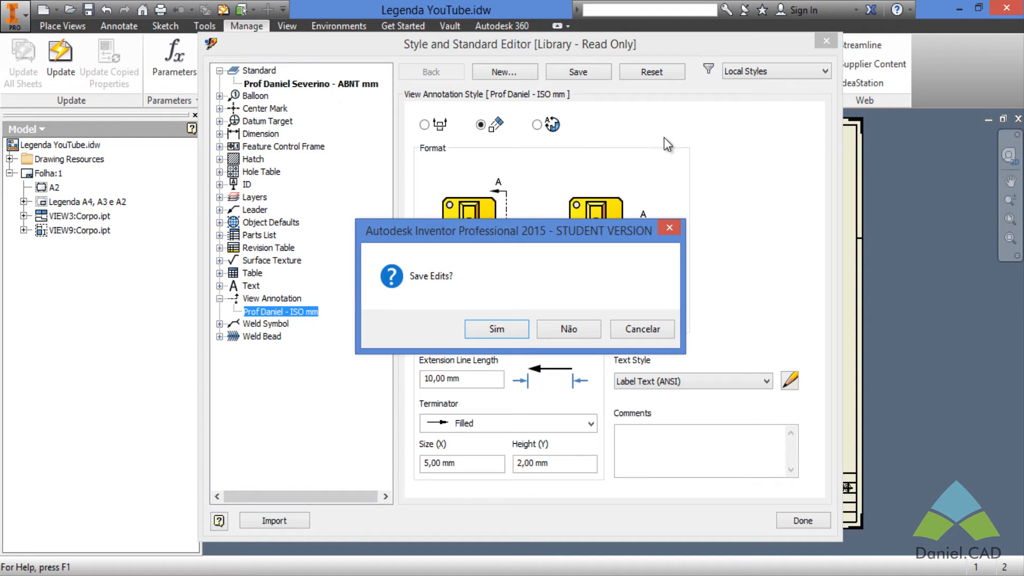
click(495, 329)
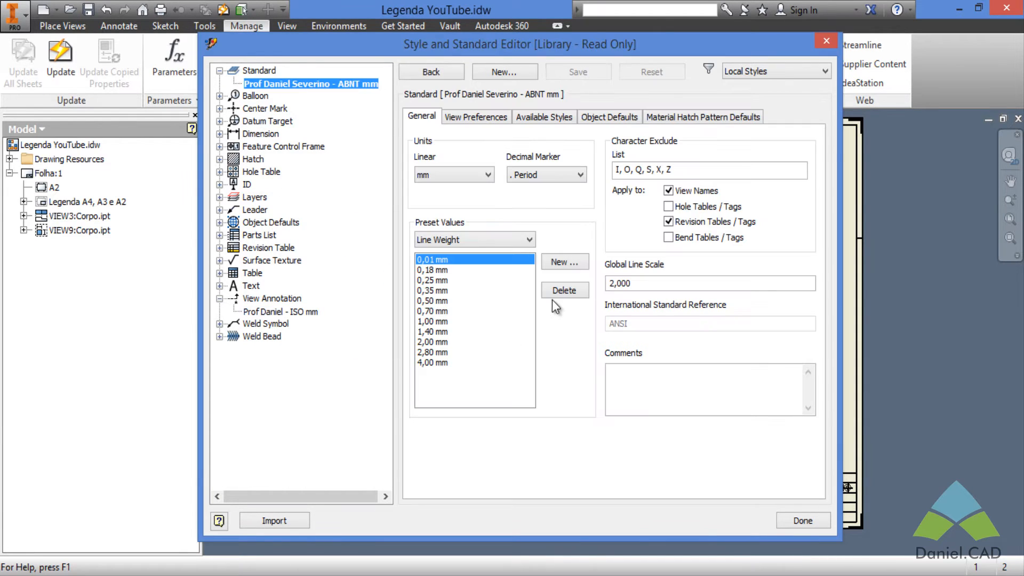
Step: Reduce the default auxiliary view label to <VIEW> in the ABNT mm standard's view preferences and save the edits
click(483, 119)
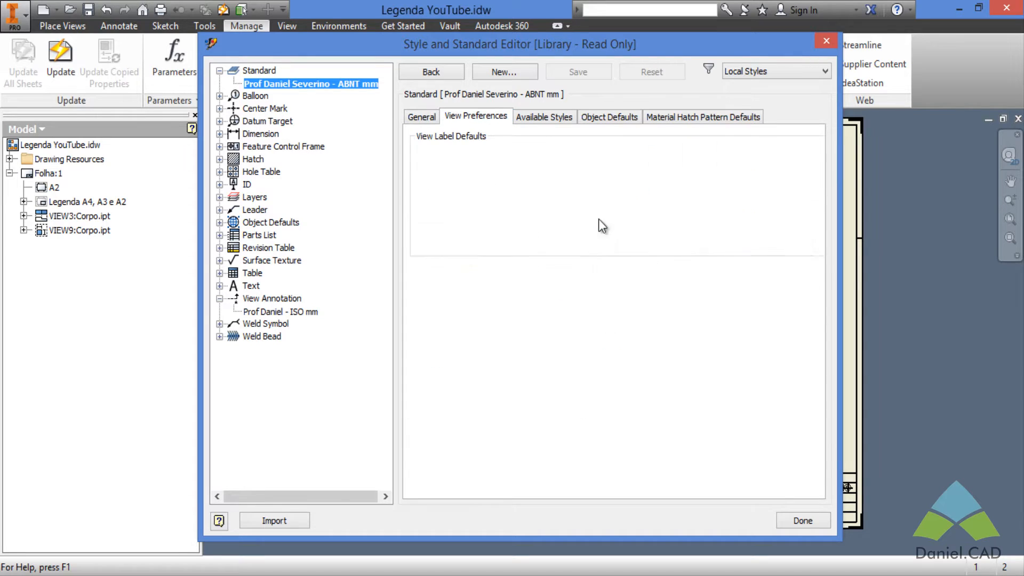
click(471, 166)
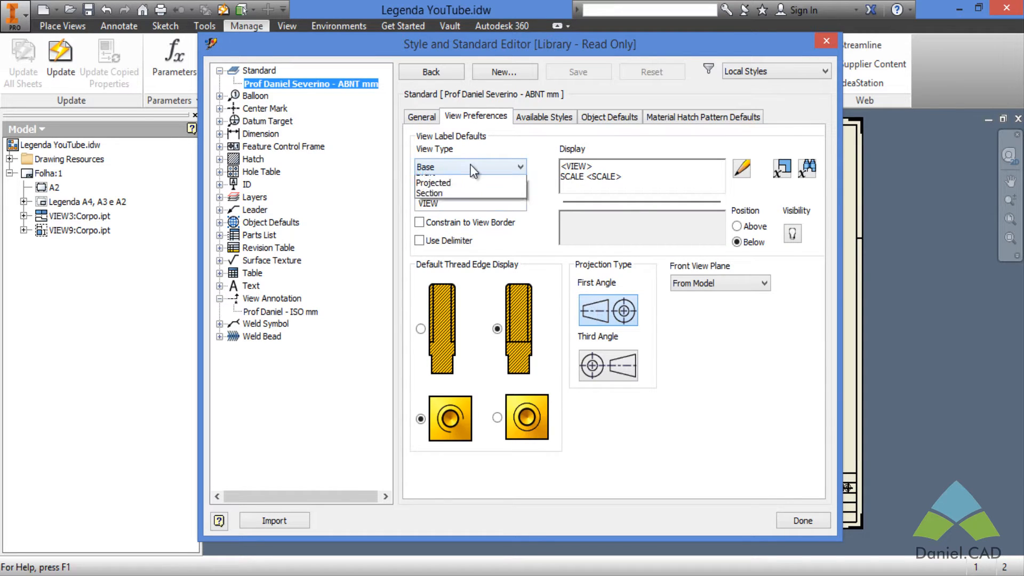
click(450, 183)
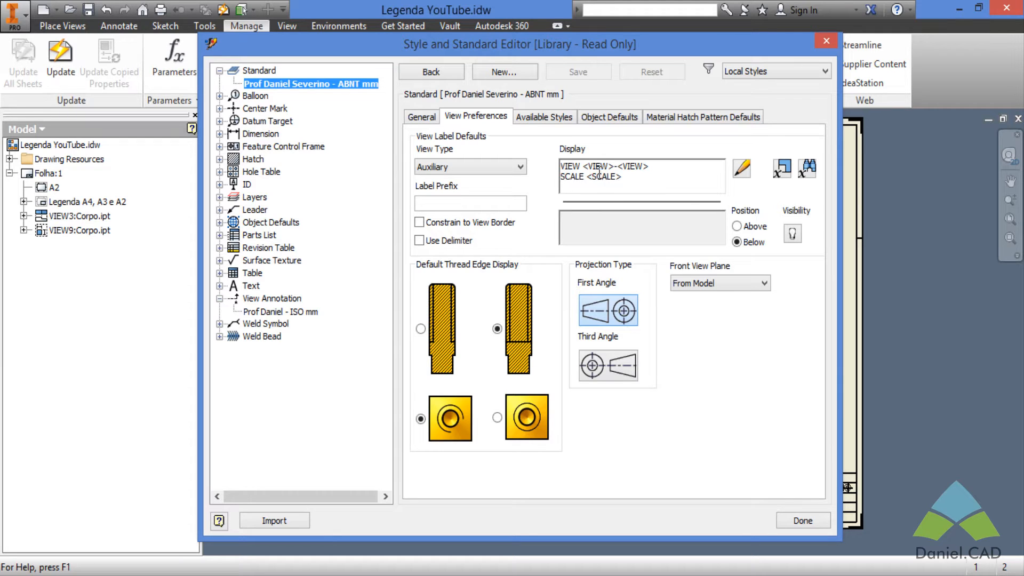
click(583, 180)
drag(584, 167, 625, 178)
key(BackSpace)
key(Delete)
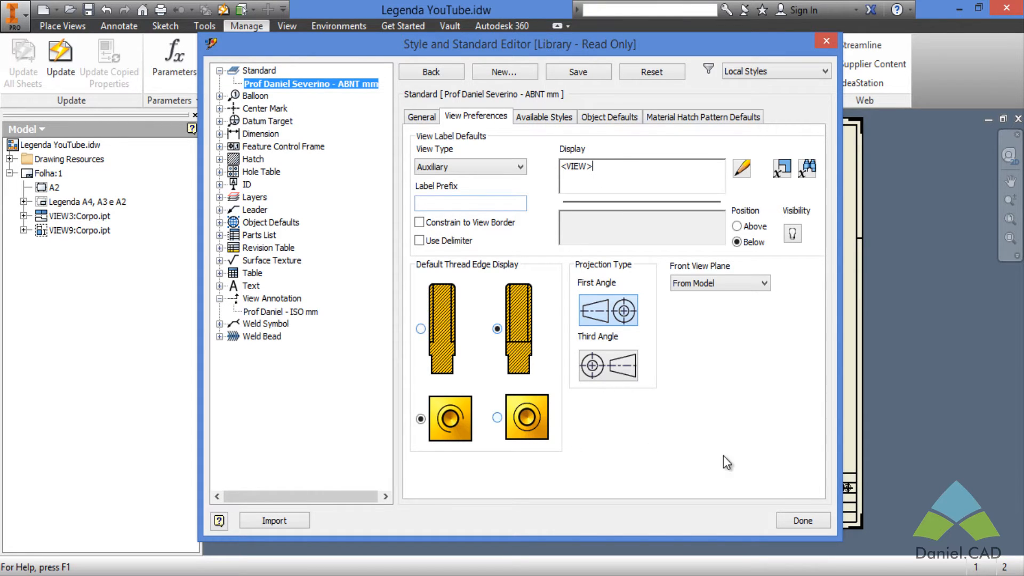
click(807, 522)
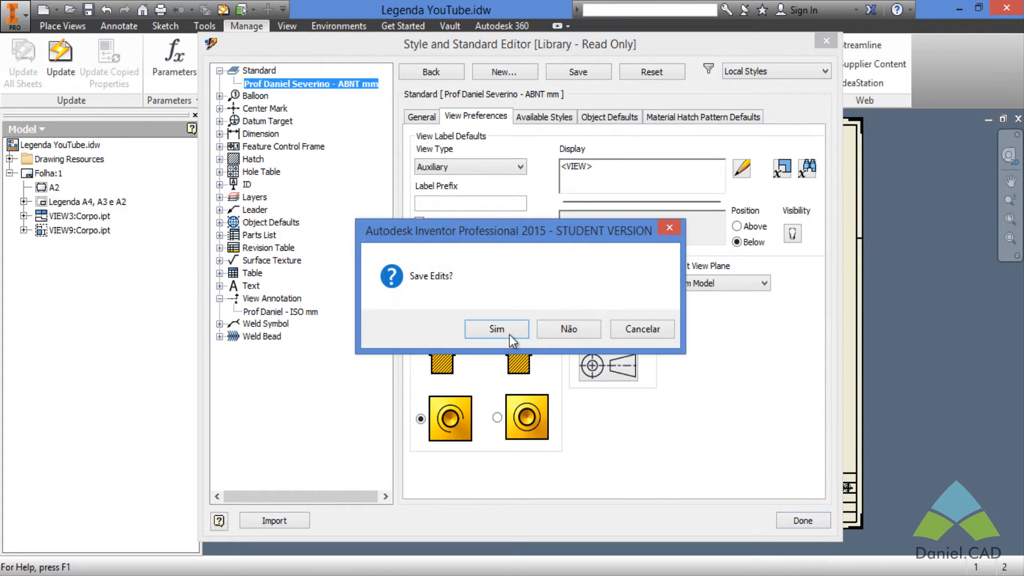
click(509, 334)
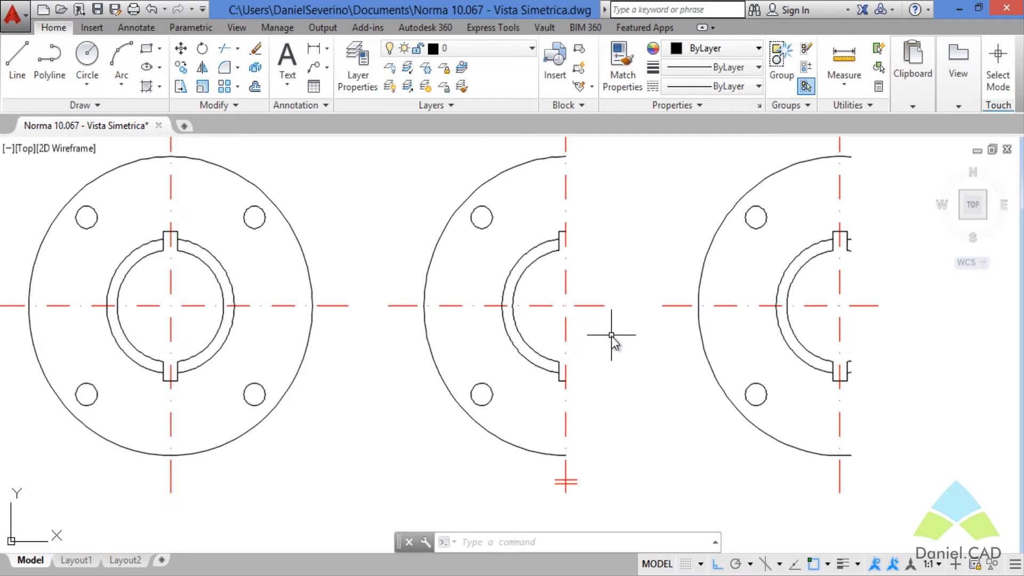
Step: Switch to Norma 10.067 - Vista Simetrica.dwg in AutoCAD and examine the half view with symmetry marks on its centerline
scroll(611, 335, down, 2)
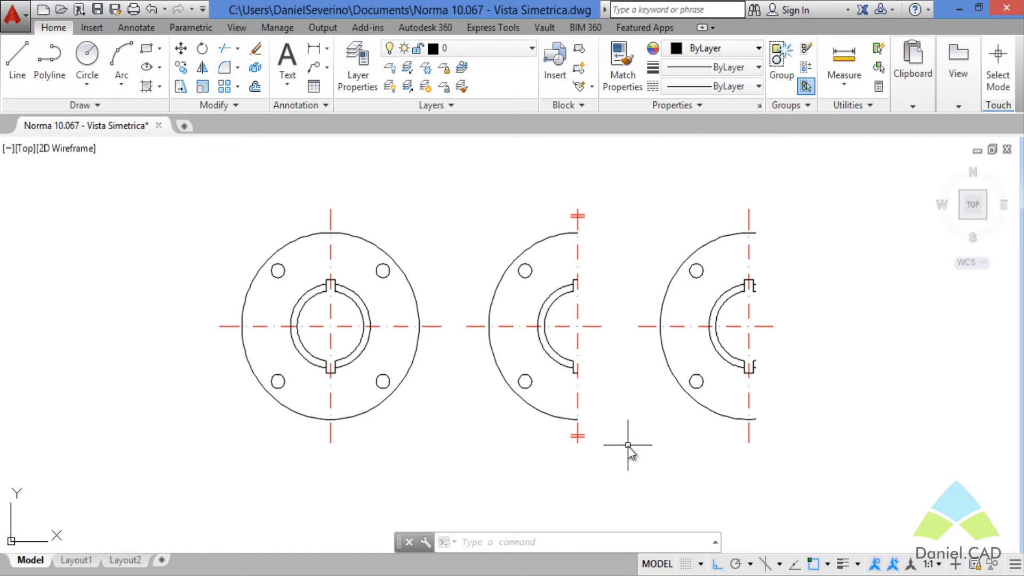
scroll(619, 439, up, 2)
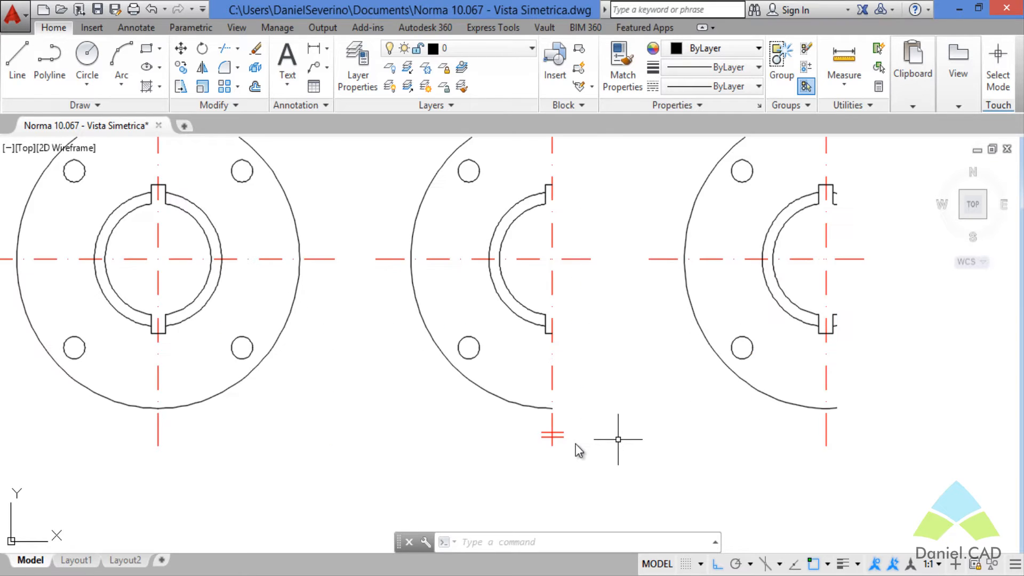
scroll(576, 444, up, 4)
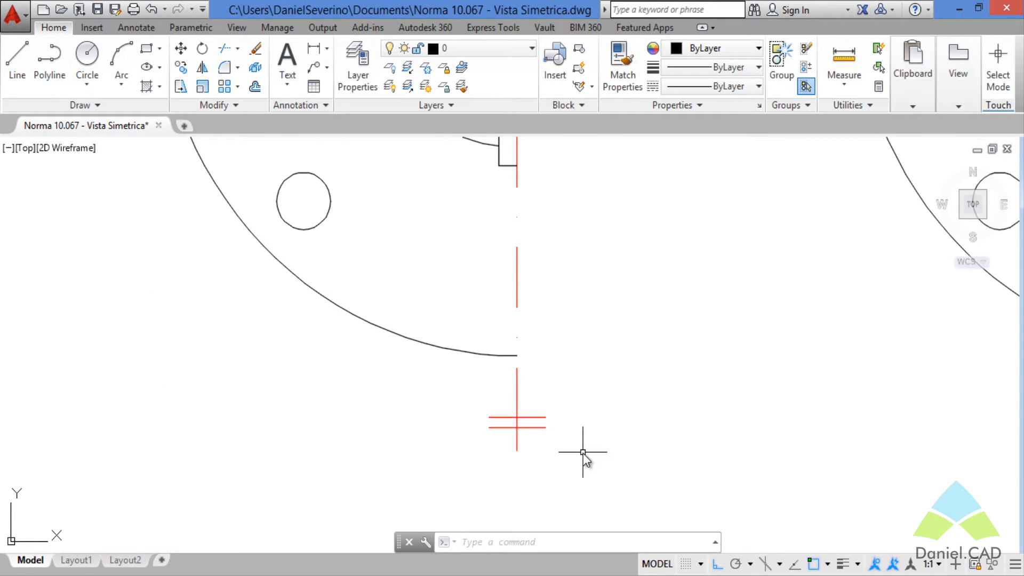
scroll(584, 457, down, 6)
scroll(538, 458, up, 1)
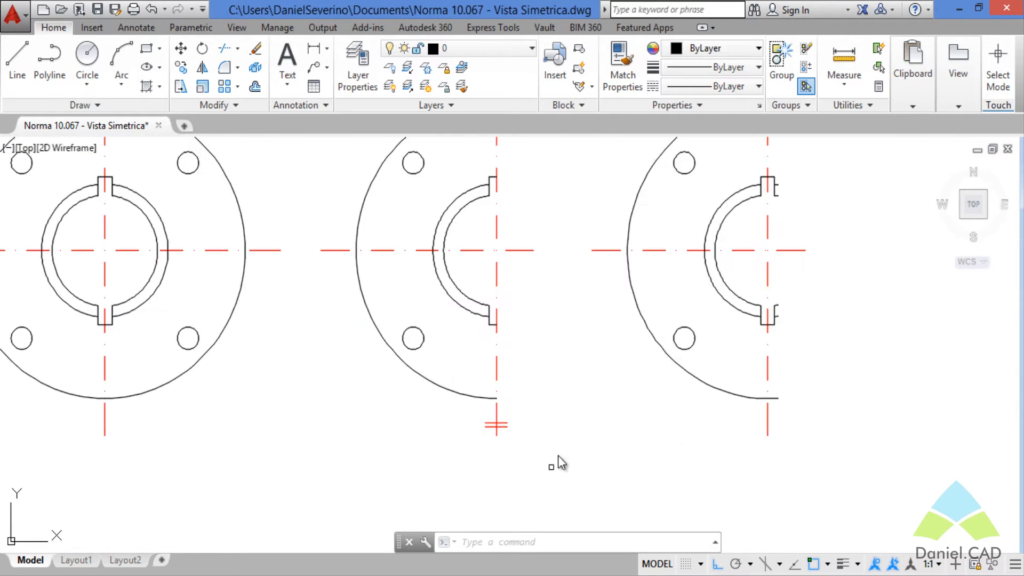
scroll(565, 434, down, 1)
middle_drag(558, 448, 539, 473)
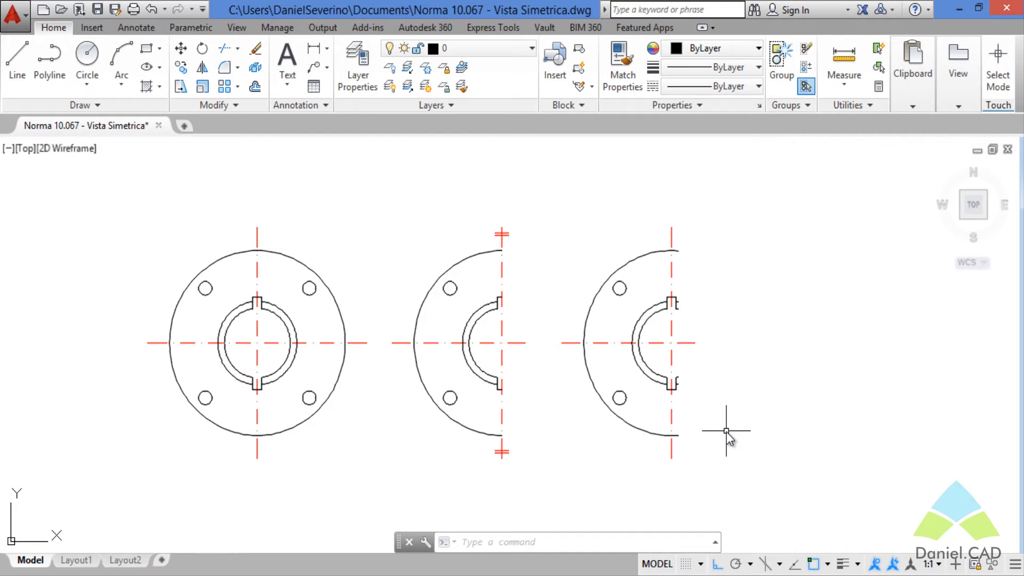
Step: Examine the half view whose outlines extend slightly past the centerline without symmetry marks
scroll(681, 332, up, 2)
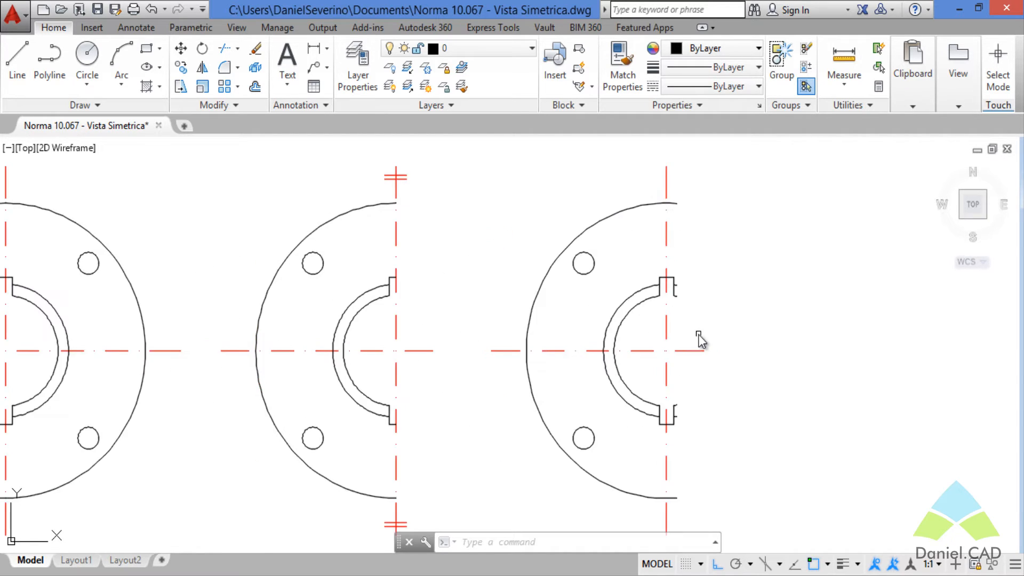
middle_drag(699, 339, 629, 352)
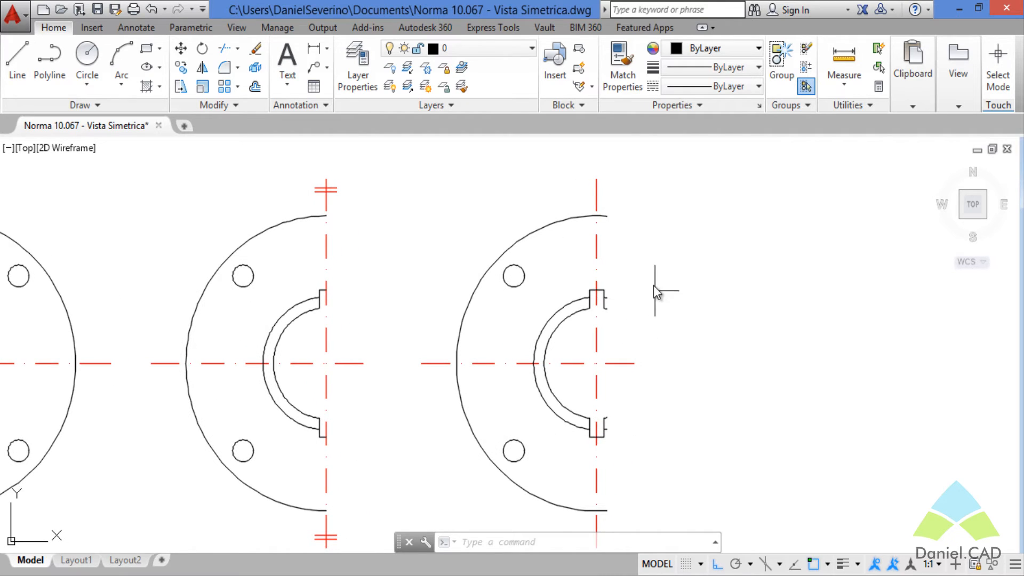
scroll(658, 287, up, 2)
middle_drag(638, 274, 579, 308)
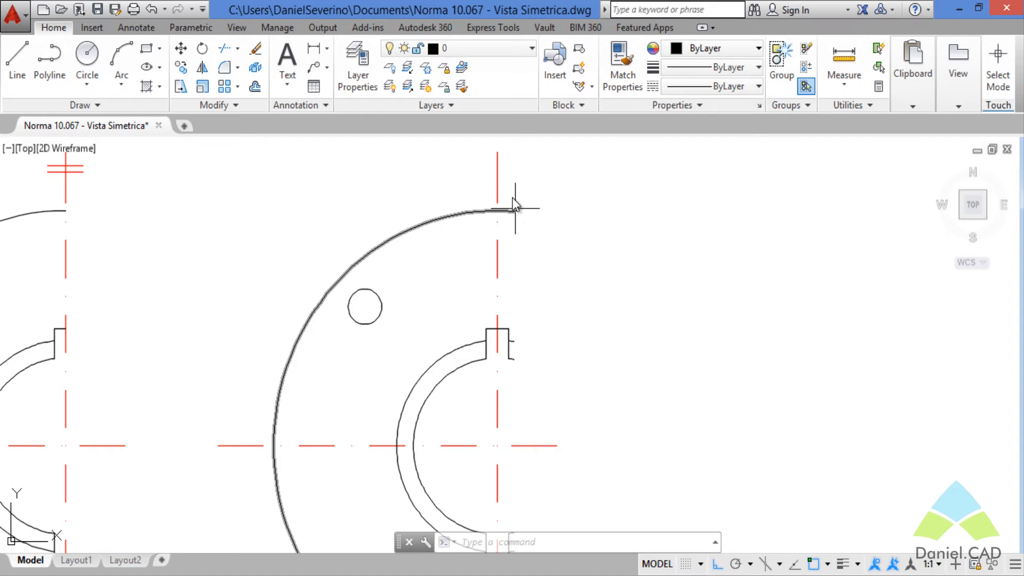
scroll(573, 320, down, 2)
mouse_move(576, 334)
middle_down()
mouse_move(596, 208)
mouse_move(555, 165)
middle_up()
scroll(597, 250, down, 2)
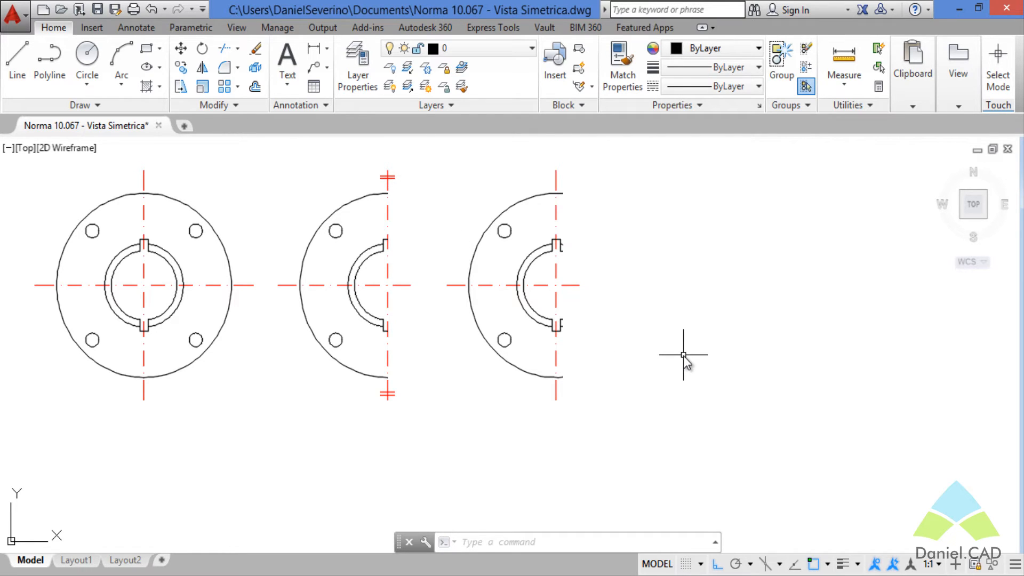
scroll(683, 355, up, 2)
mouse_move(683, 337)
middle_down()
mouse_move(686, 321)
mouse_move(706, 368)
middle_up()
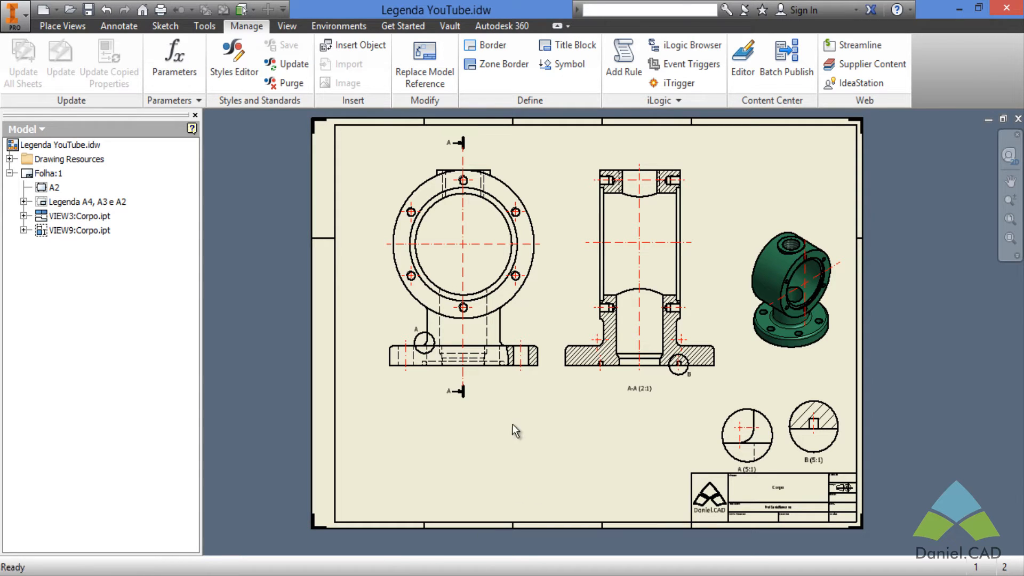
Step: Switch to the Inventor drawing Legenda YouTube.idw and create a projected view of the flange directly above the front view
click(81, 27)
middle_drag(441, 338, 400, 383)
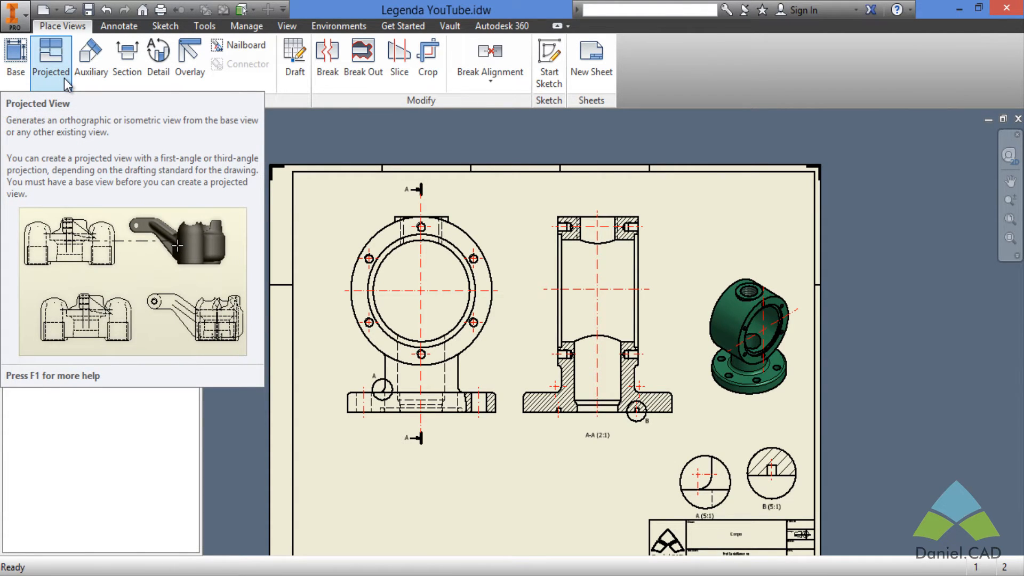
click(65, 71)
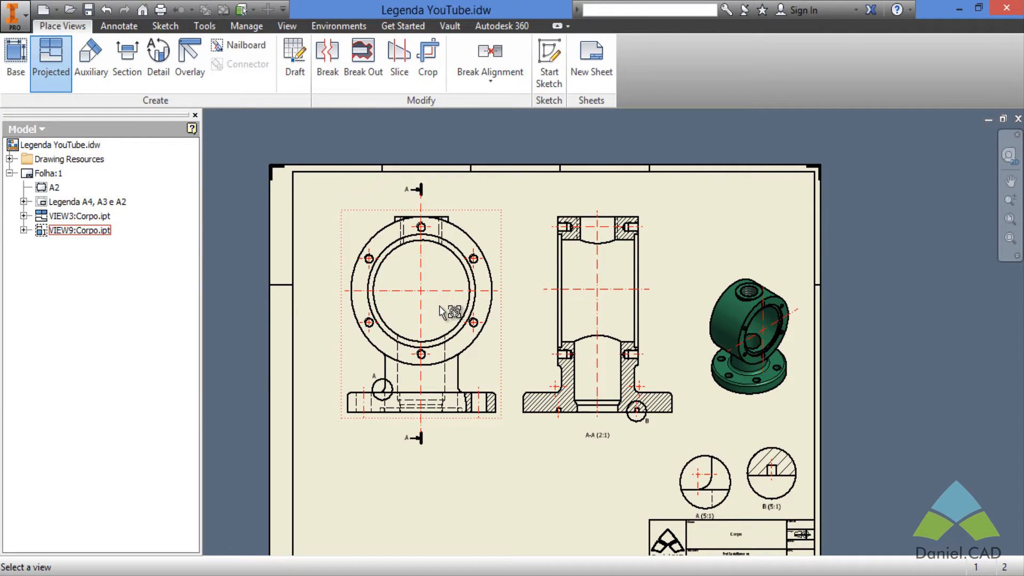
click(467, 320)
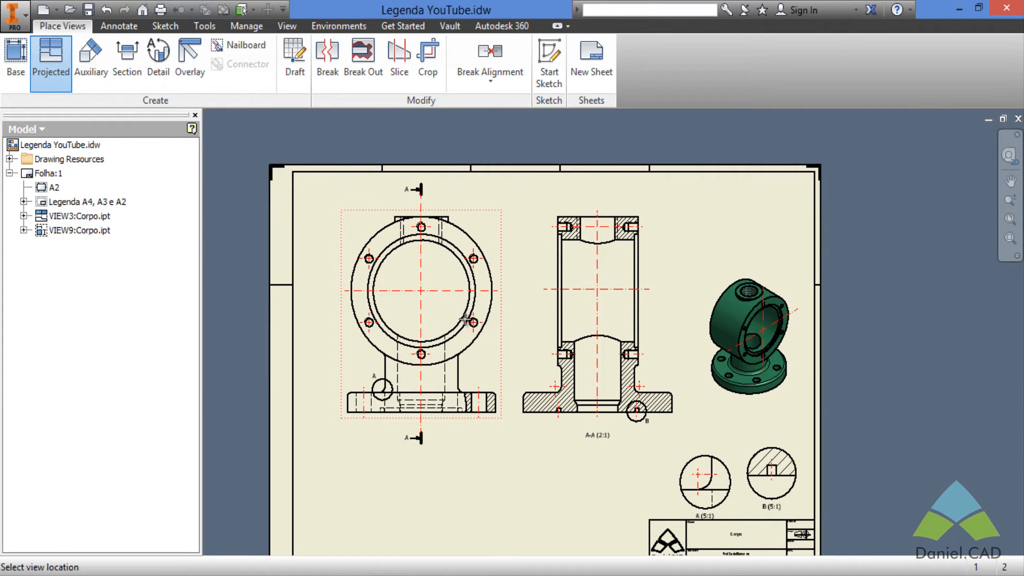
middle_drag(466, 282, 467, 333)
middle_drag(467, 213, 469, 266)
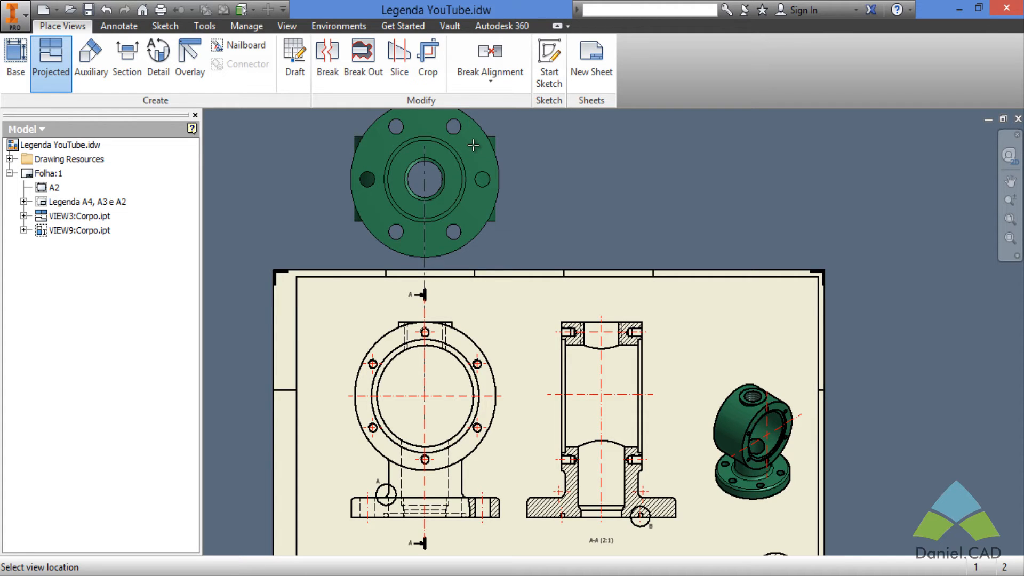
click(473, 145)
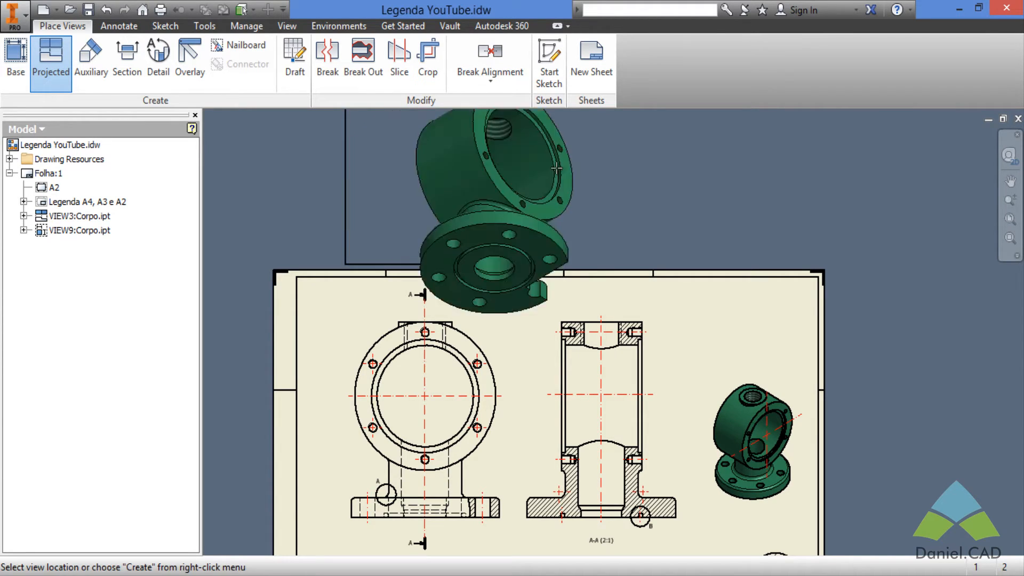
middle_drag(444, 154, 438, 216)
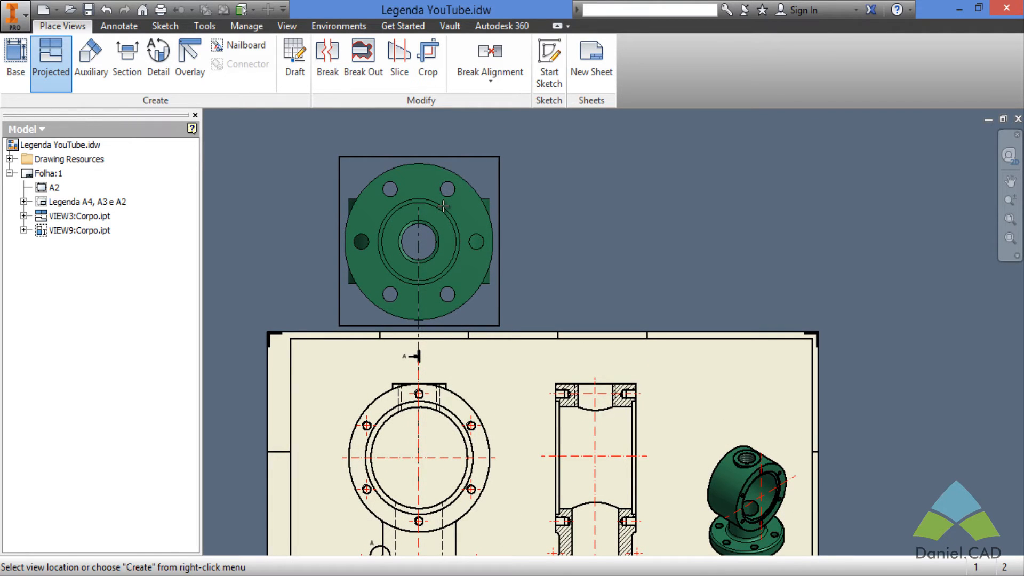
right_click(444, 206)
click(491, 203)
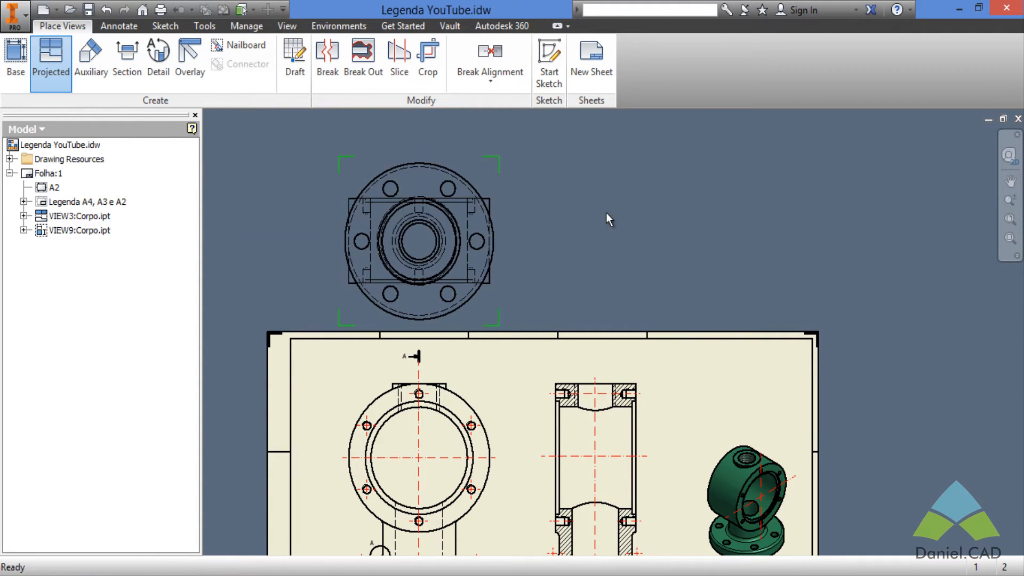
Step: Move the new projected view from above the sheet to directly below the front view
scroll(612, 210, down, 3)
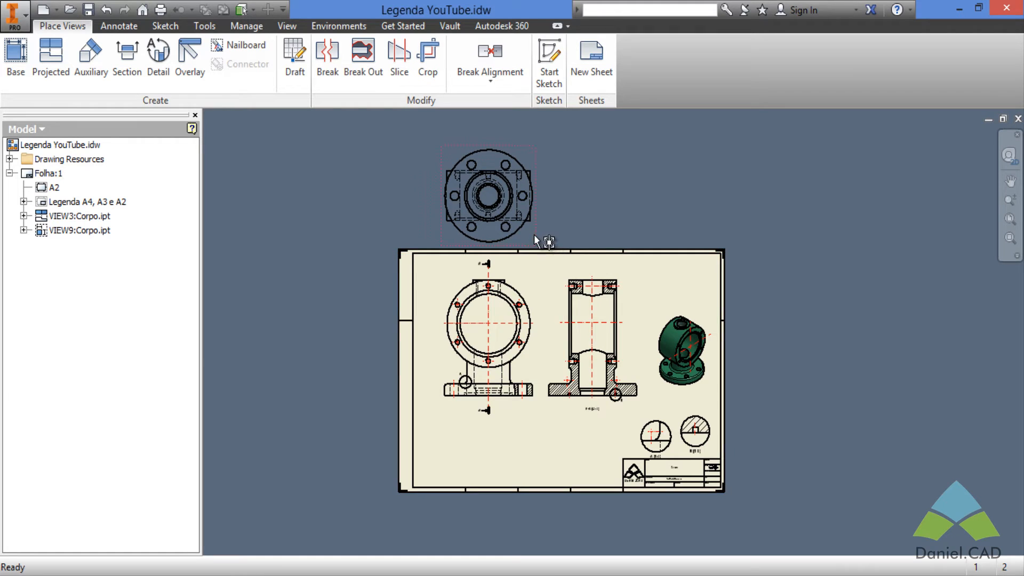
drag(533, 235, 537, 478)
scroll(532, 470, up, 3)
scroll(531, 459, up, 4)
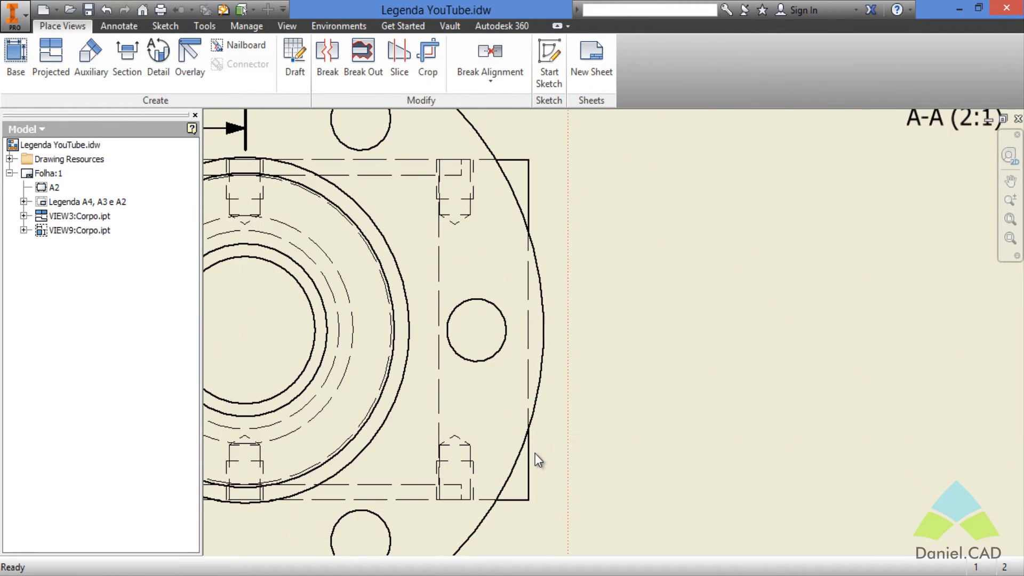
scroll(536, 454, down, 2)
middle_drag(661, 374, 828, 339)
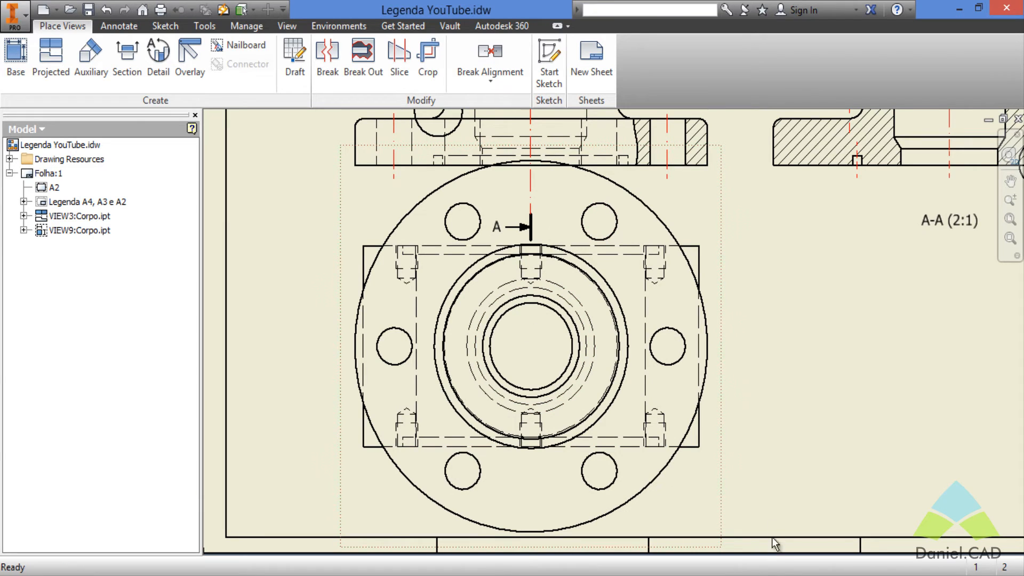
Step: Make the projected flange view's style independent of its base view and set it to hidden lines removed
double_click(705, 482)
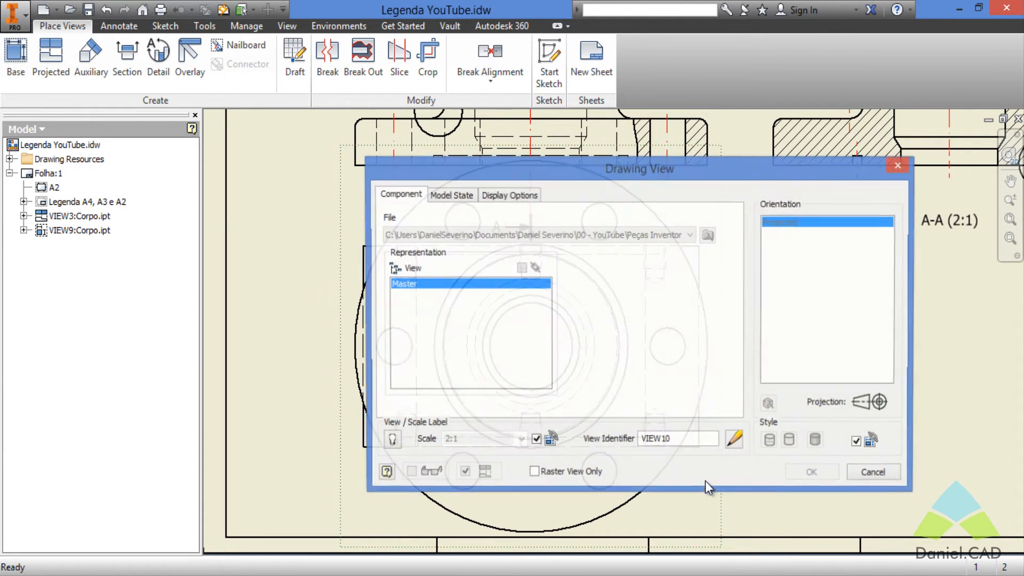
click(864, 445)
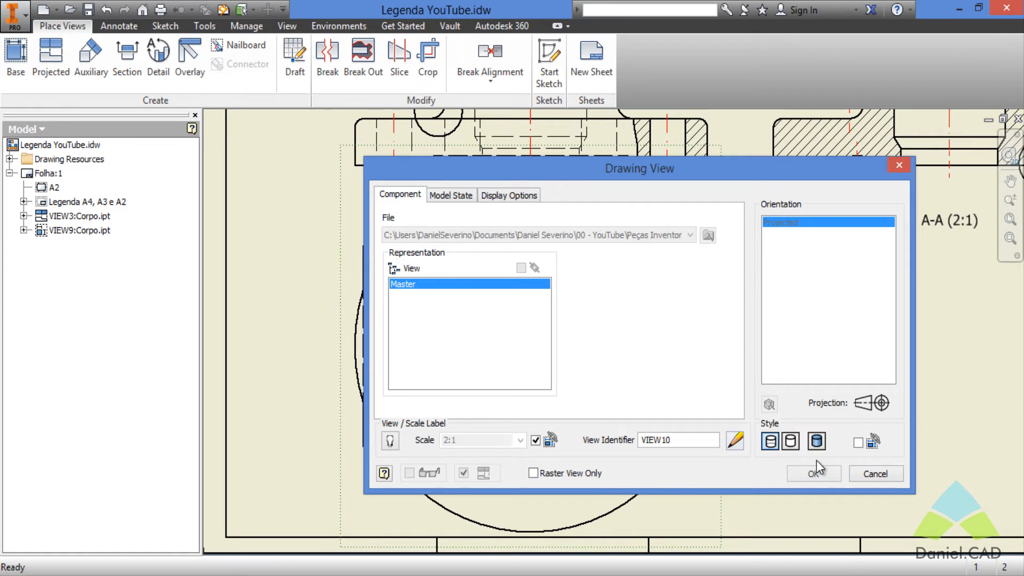
click(791, 441)
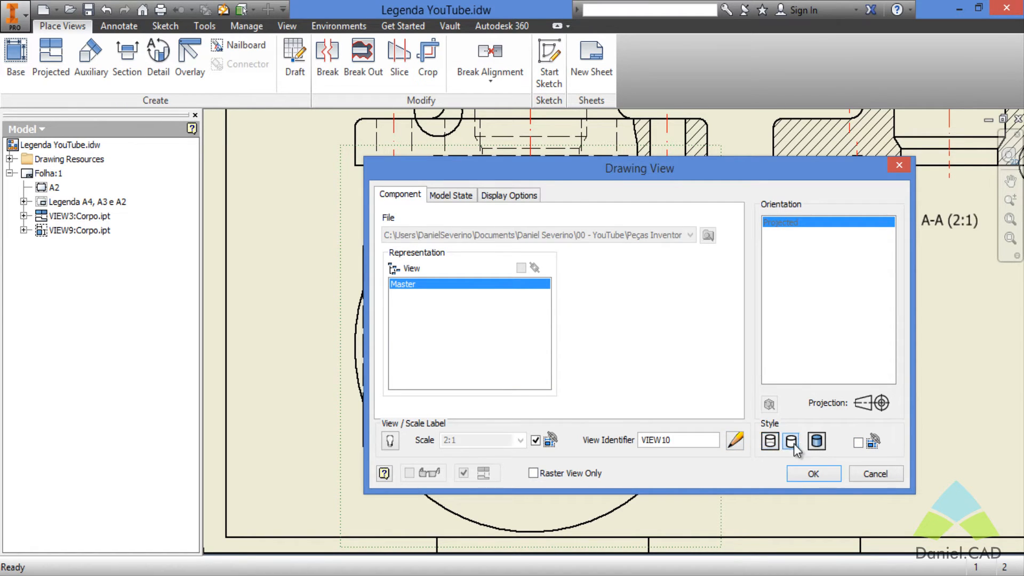
click(802, 478)
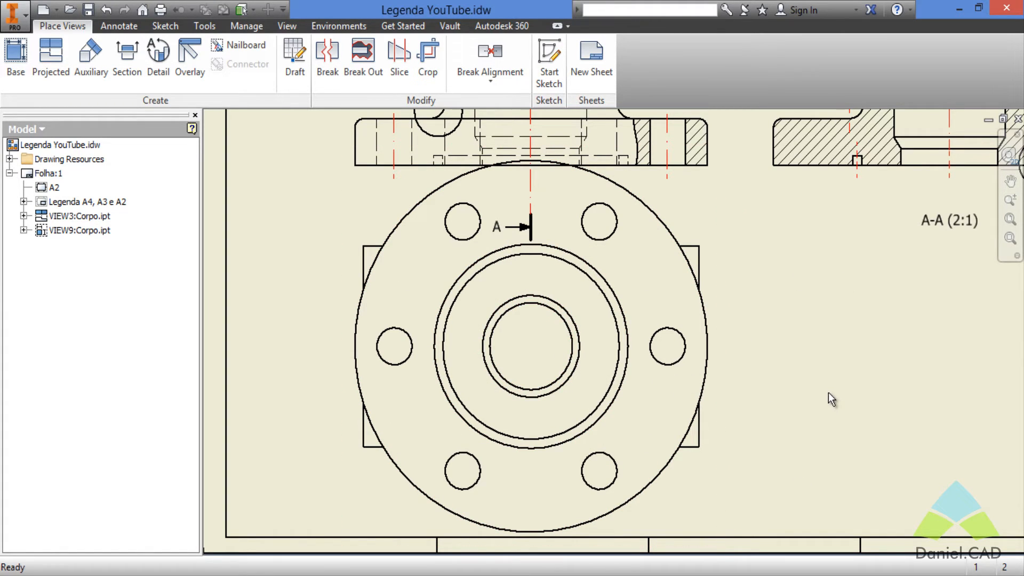
Step: Add a center mark to the outer circle of the flange view
click(118, 30)
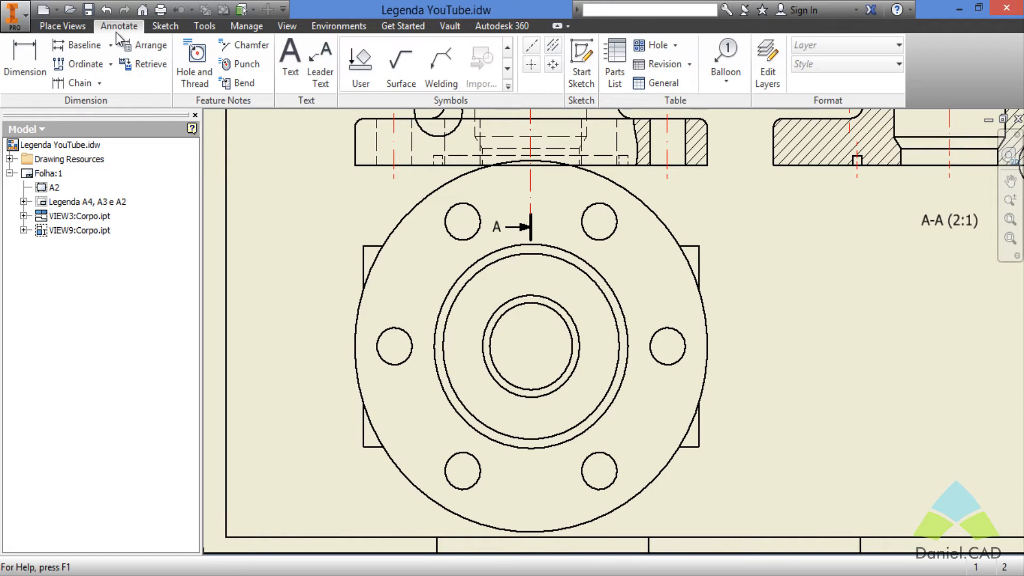
click(531, 64)
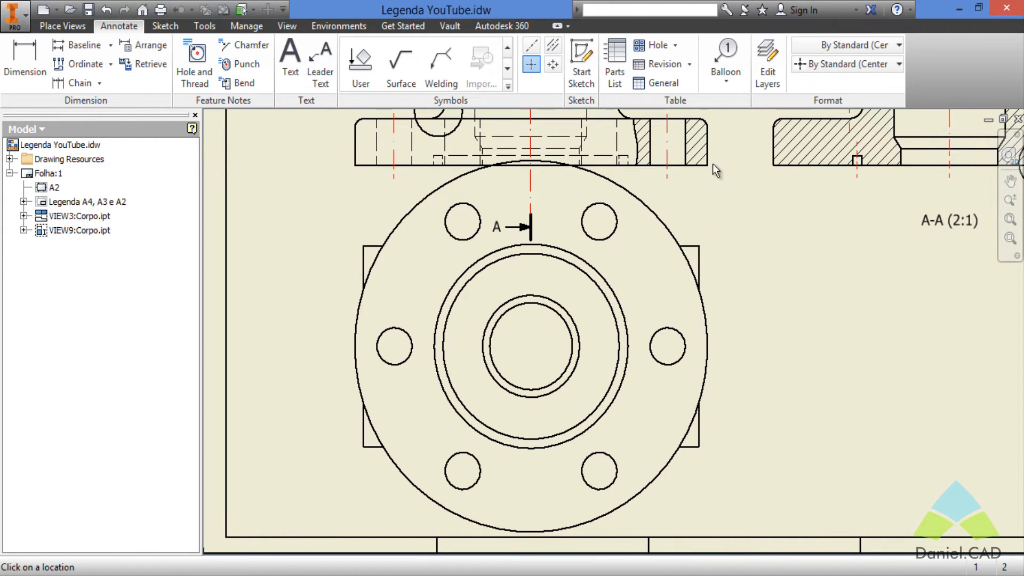
click(646, 210)
key(Escape)
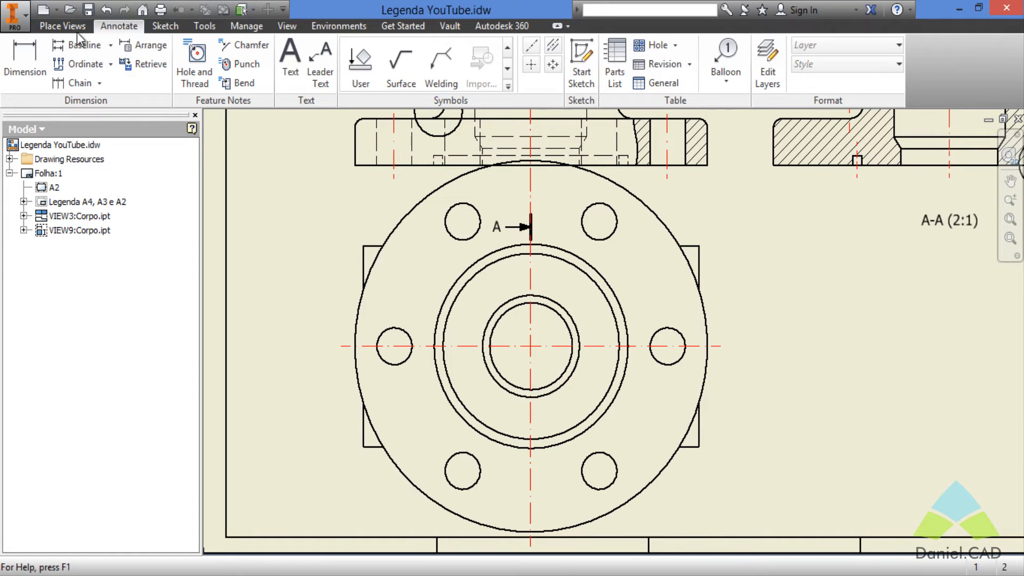
Step: Crop the flange view with a rectangular boundary and no crop cut lines, keeping the lower half and a small margin above the horizontal centerline
click(62, 26)
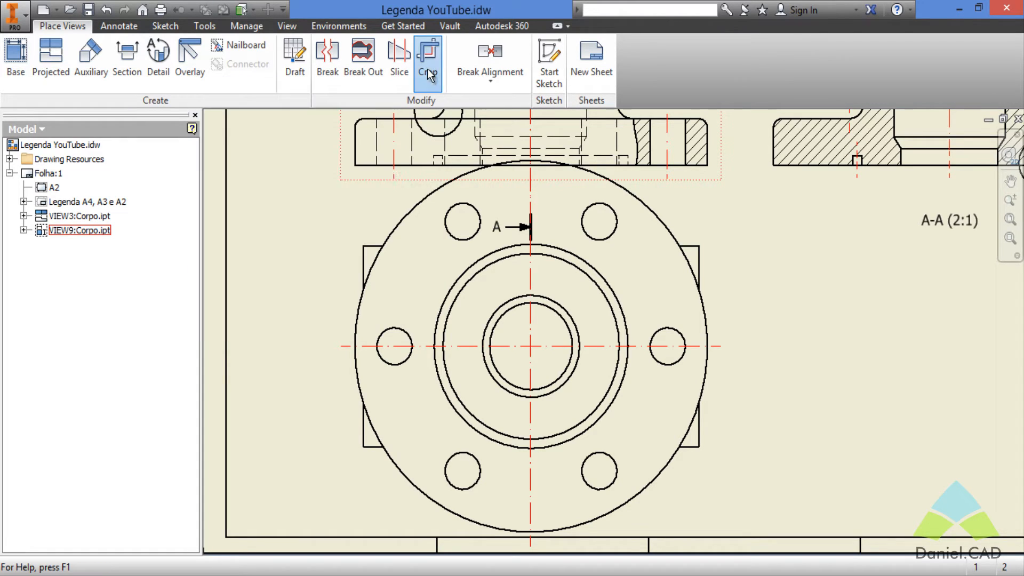
click(427, 69)
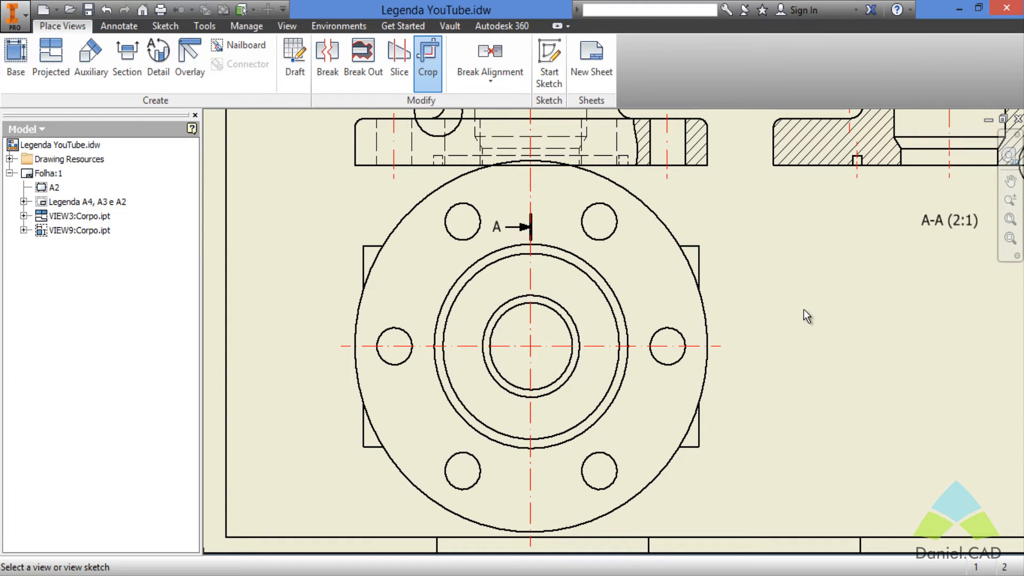
click(716, 317)
right_click(623, 294)
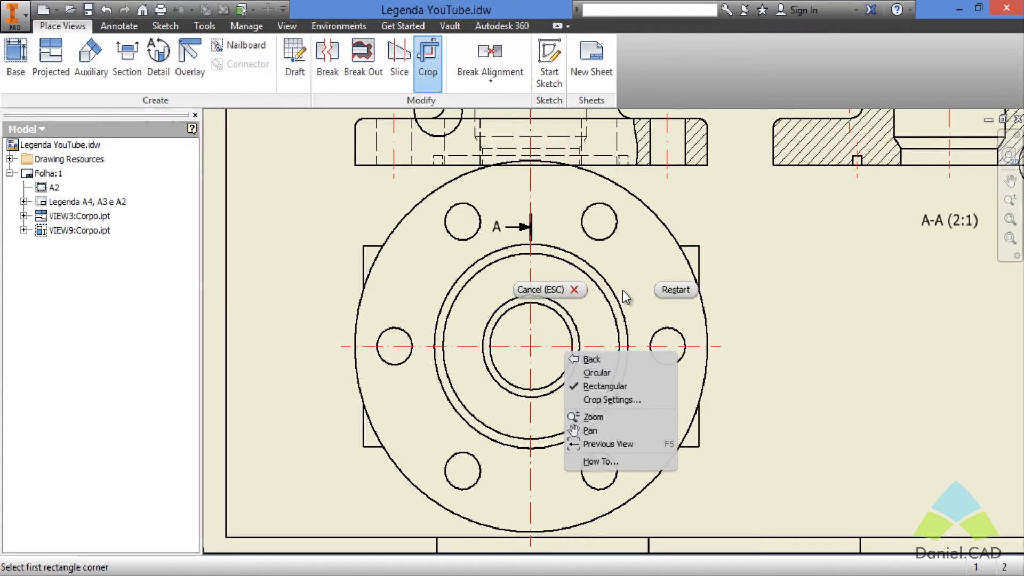
click(592, 400)
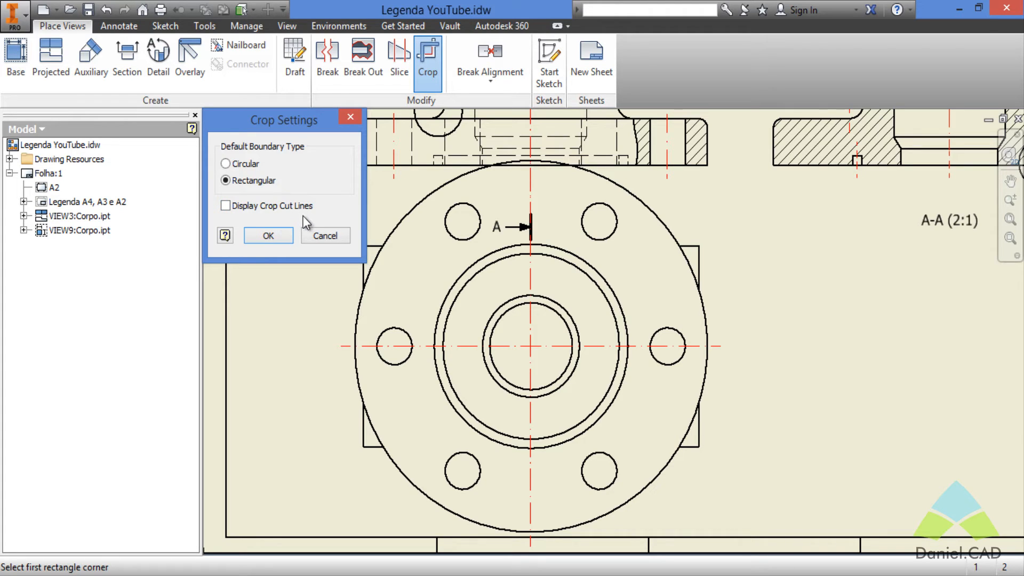
click(275, 239)
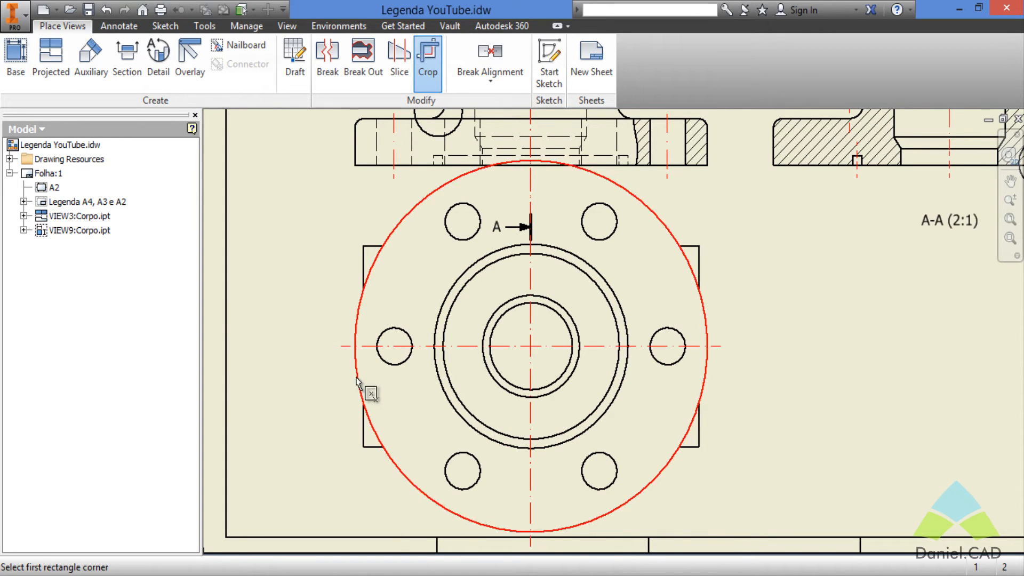
click(336, 328)
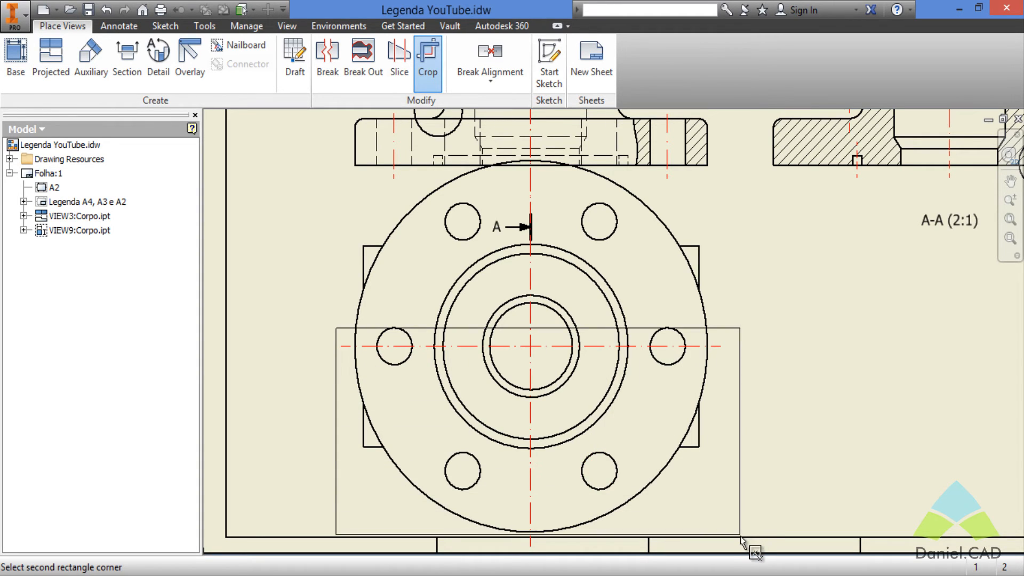
click(740, 536)
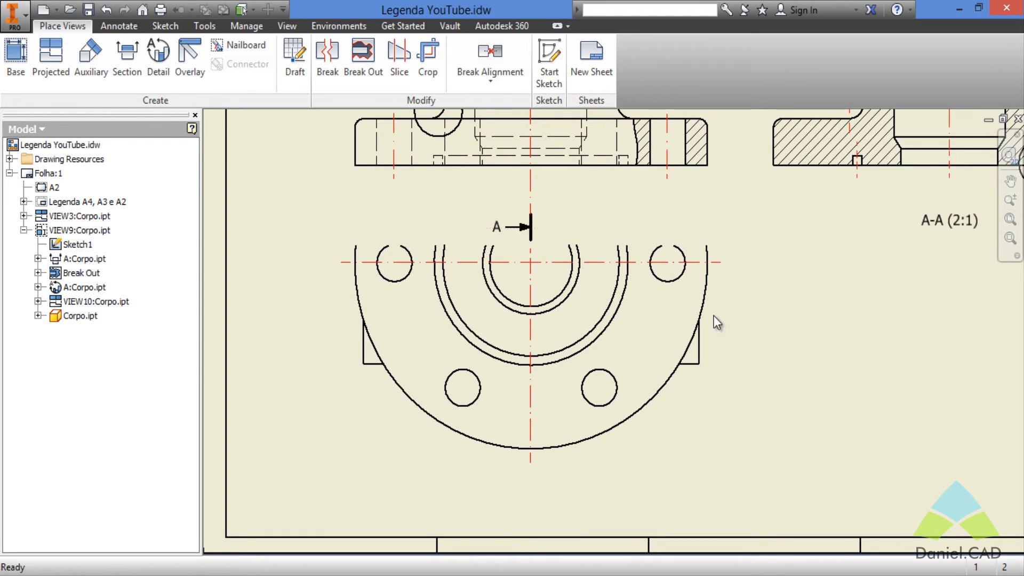
Step: Edit the flange view's crop sketch, lowering the rectangle's upper edge to just above the horizontal centerline, and finish the sketch
click(721, 352)
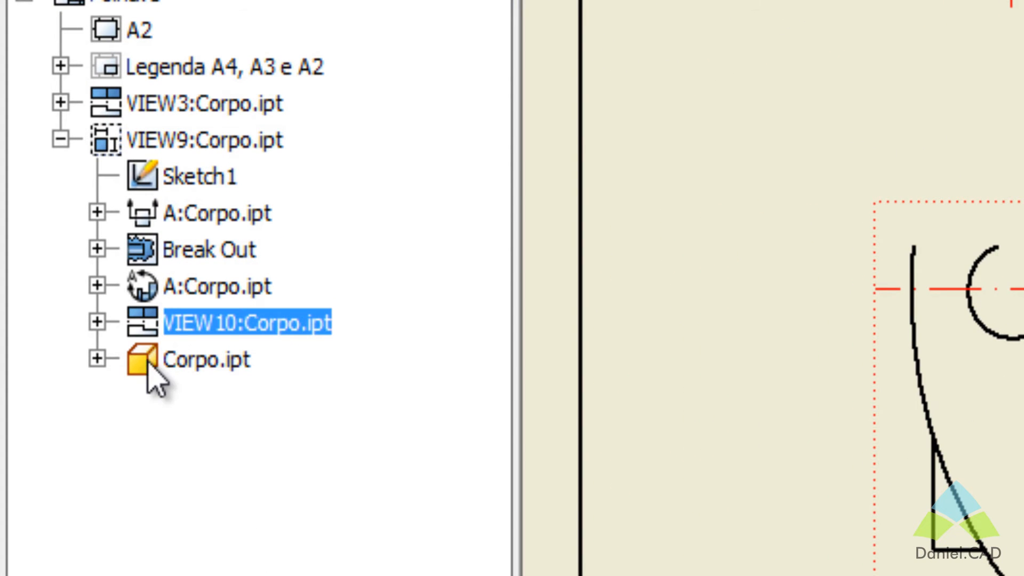
click(98, 322)
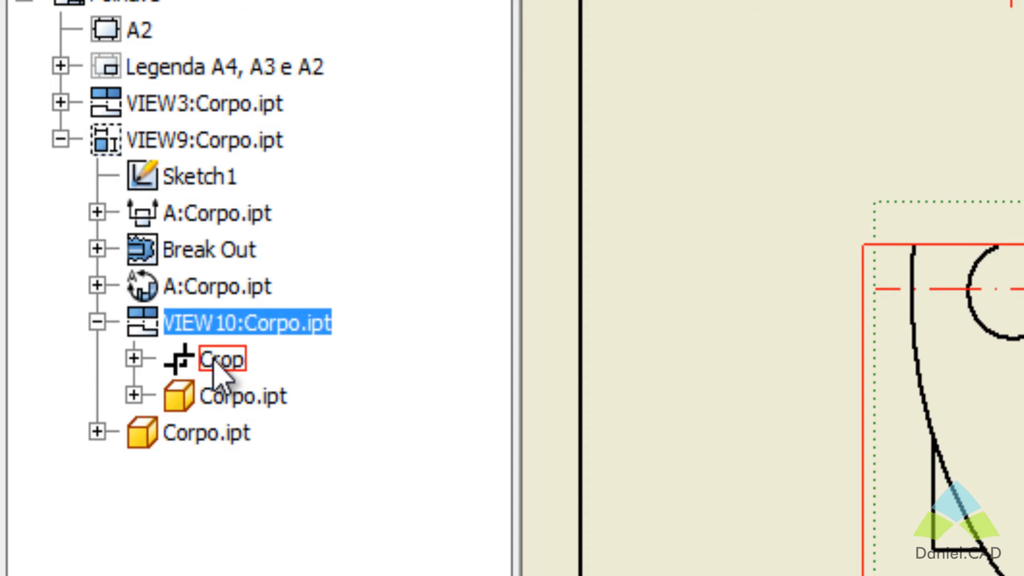
click(134, 359)
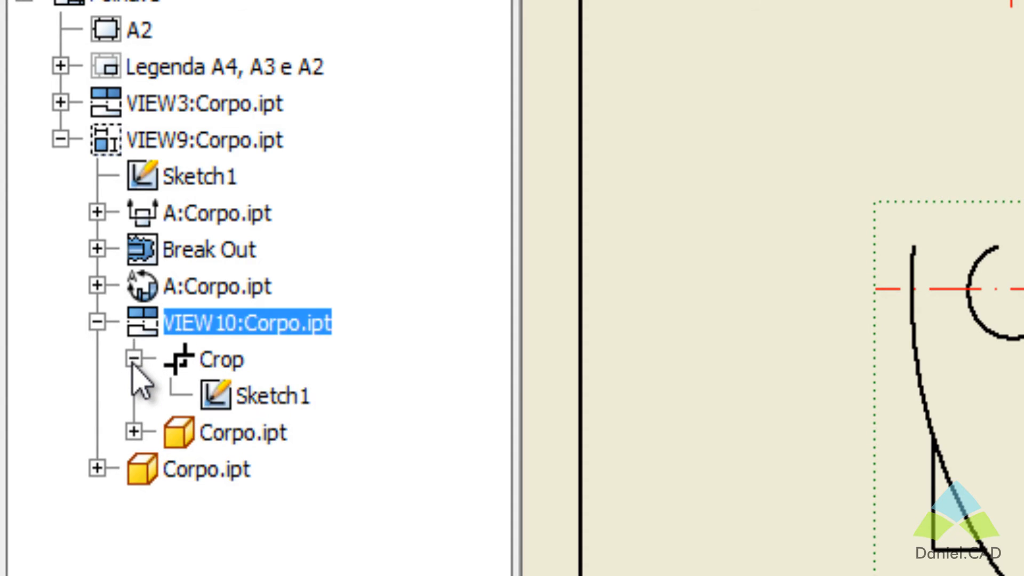
right_click(233, 399)
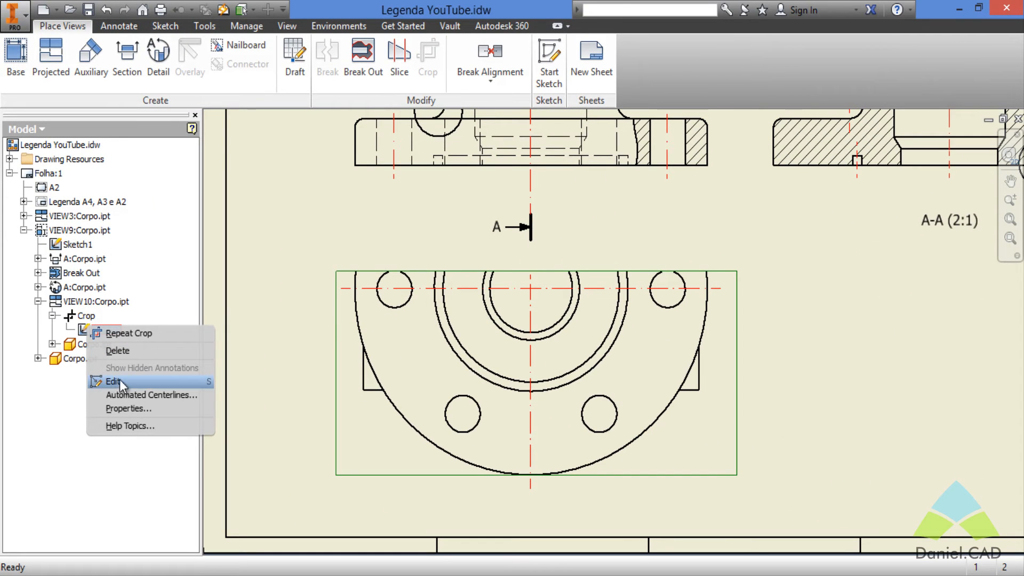
click(131, 382)
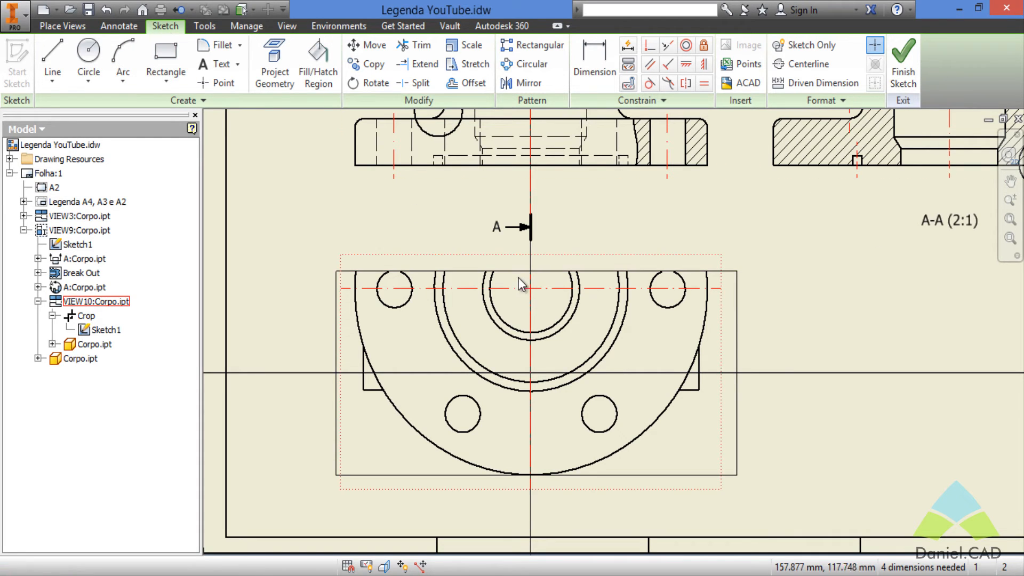
drag(519, 278, 520, 284)
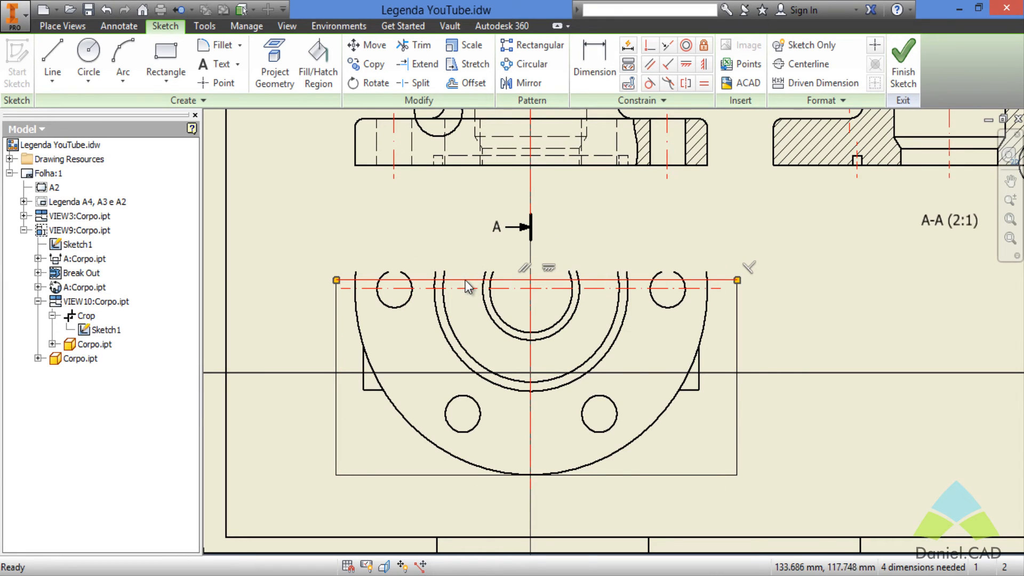
scroll(465, 280, up, 3)
mouse_move(467, 278)
mouse_down()
mouse_move(471, 294)
mouse_move(473, 283)
mouse_up()
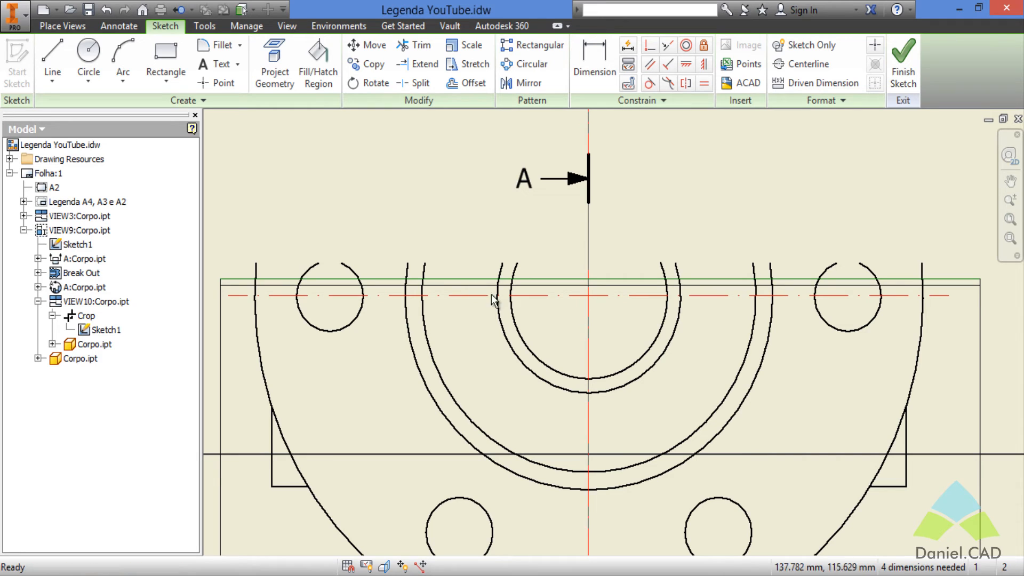
scroll(562, 328, down, 3)
middle_drag(789, 370, 742, 345)
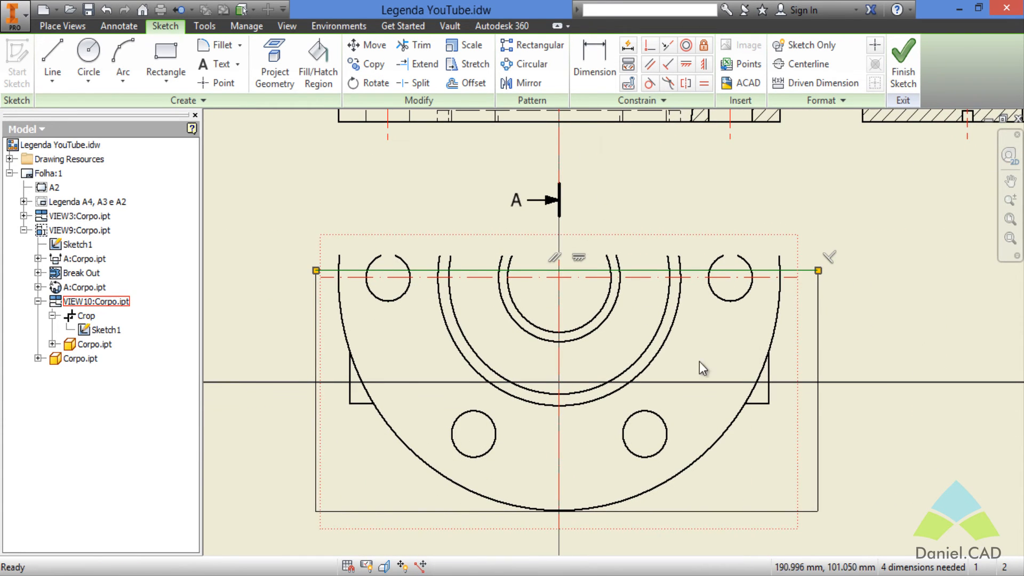
click(908, 79)
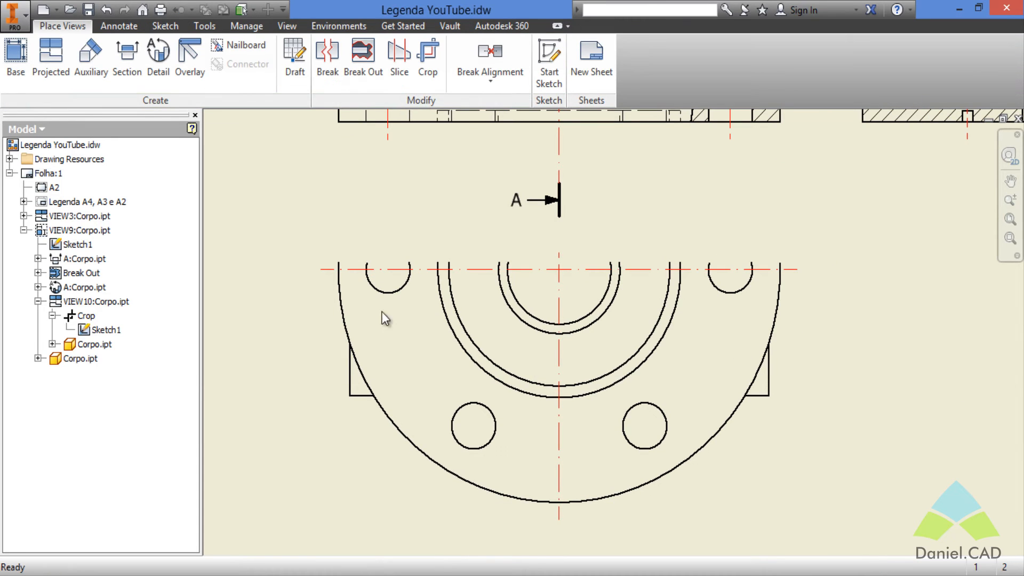
Step: Move the half flange view slightly closer to the front view above it
scroll(887, 359, up, 5)
middle_drag(888, 360, 722, 389)
scroll(721, 390, down, 2)
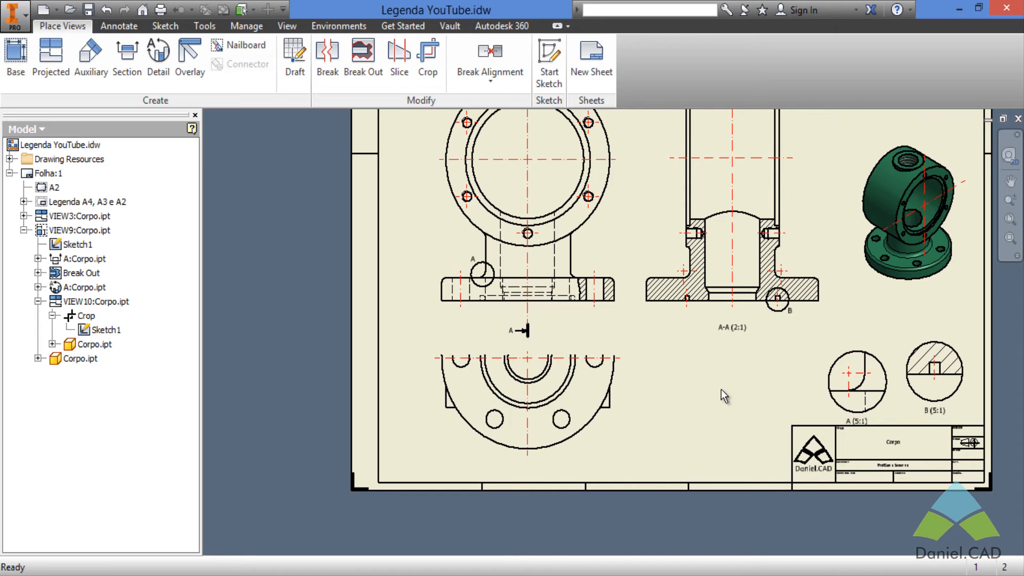
middle_drag(721, 390, 699, 422)
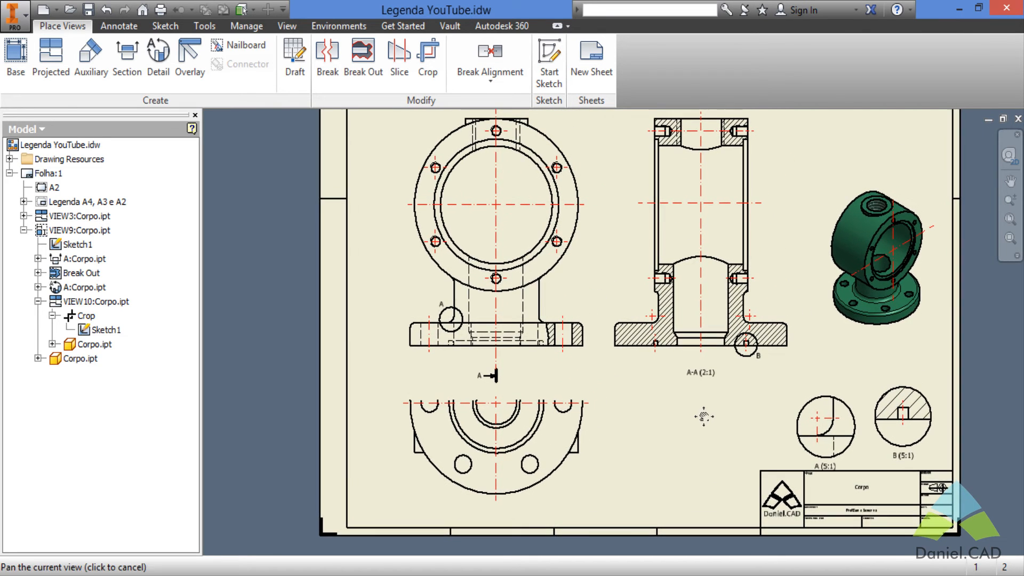
click(586, 435)
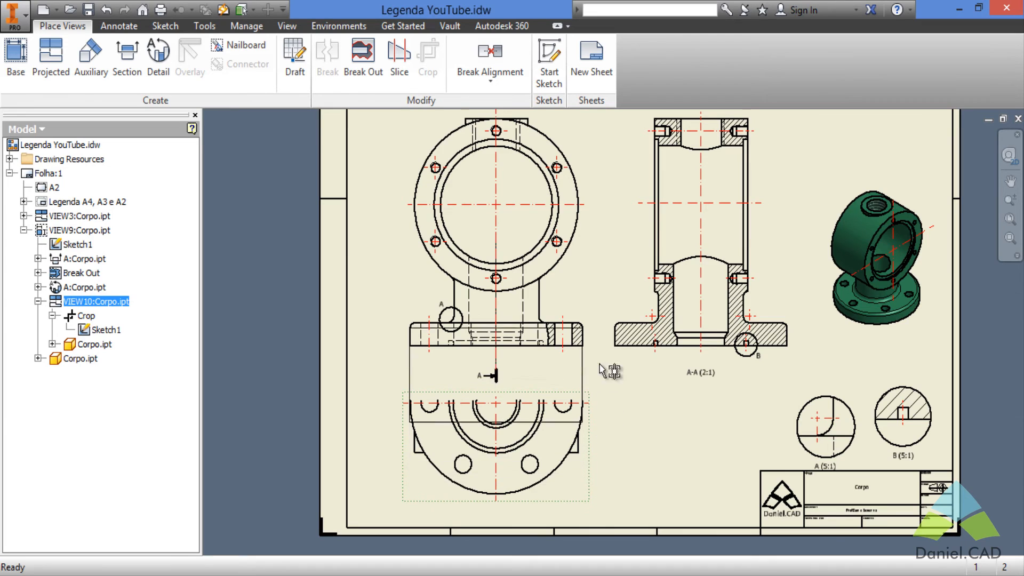
drag(638, 427, 558, 431)
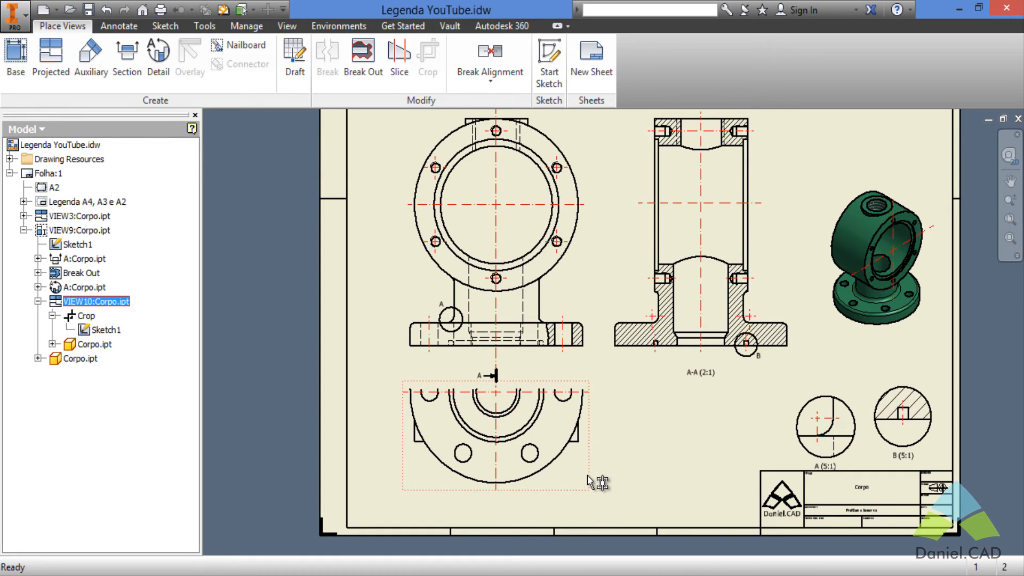
Step: Break the half flange view's alignment with the front view
click(490, 69)
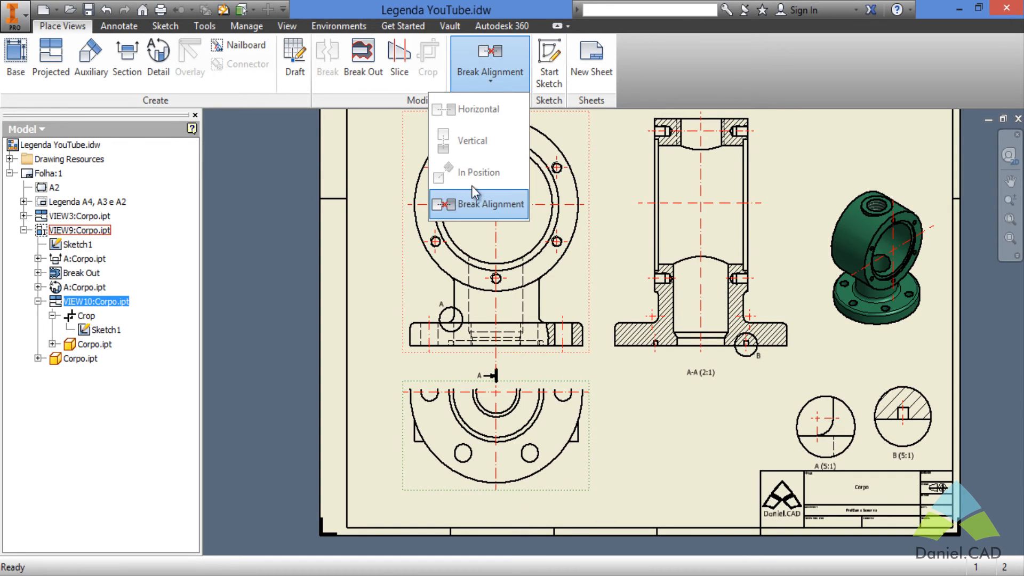
click(443, 205)
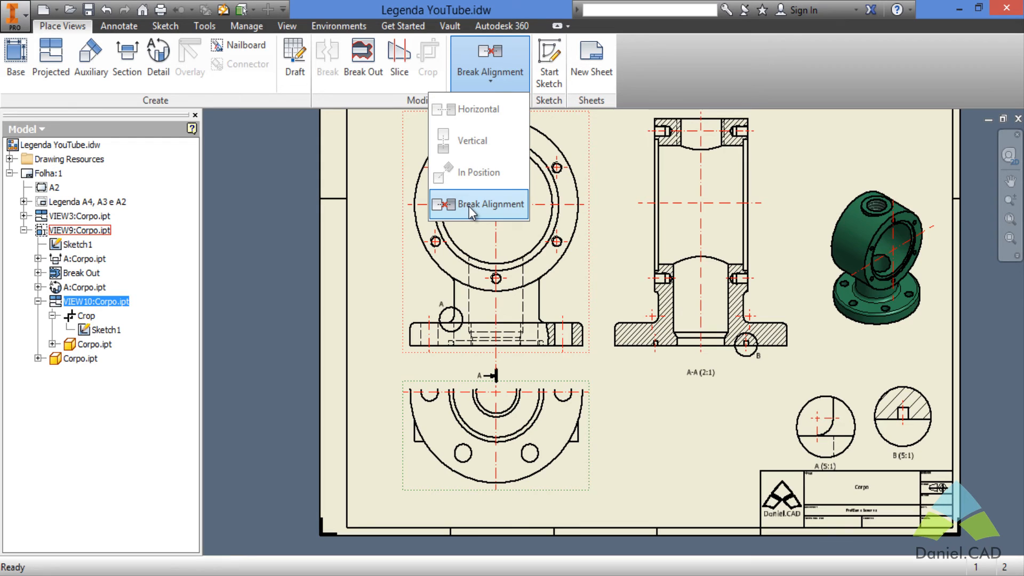
right_click(575, 465)
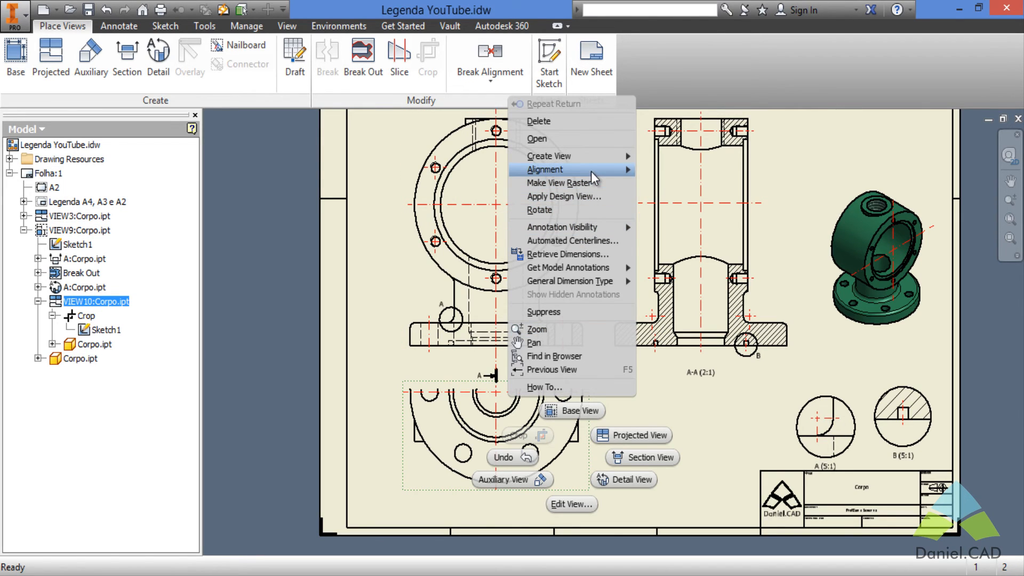
mouse_move(591, 171)
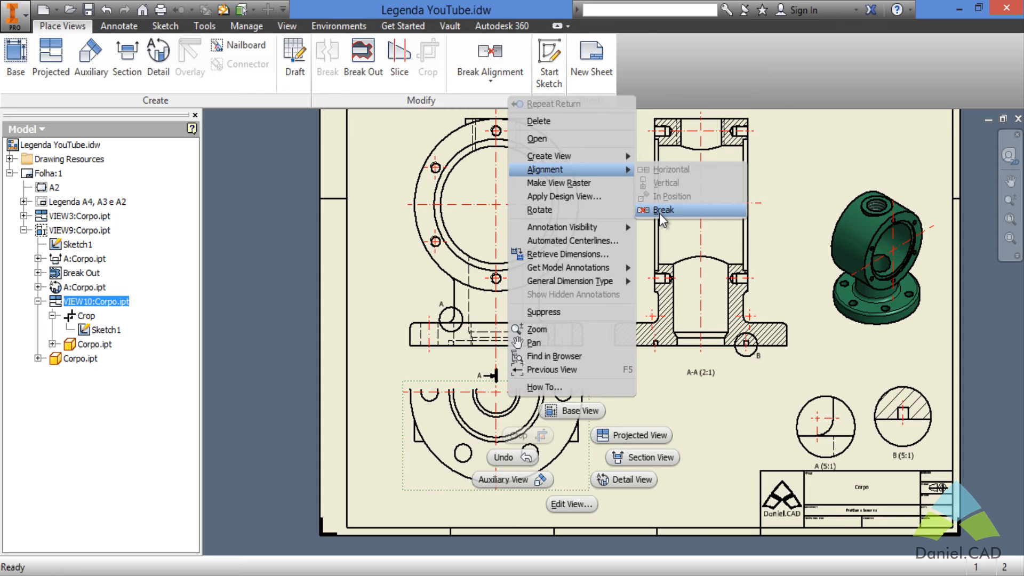
click(660, 210)
Step: Move the identifier label below the half flange view slightly farther down from the outline
scroll(493, 523, up, 10)
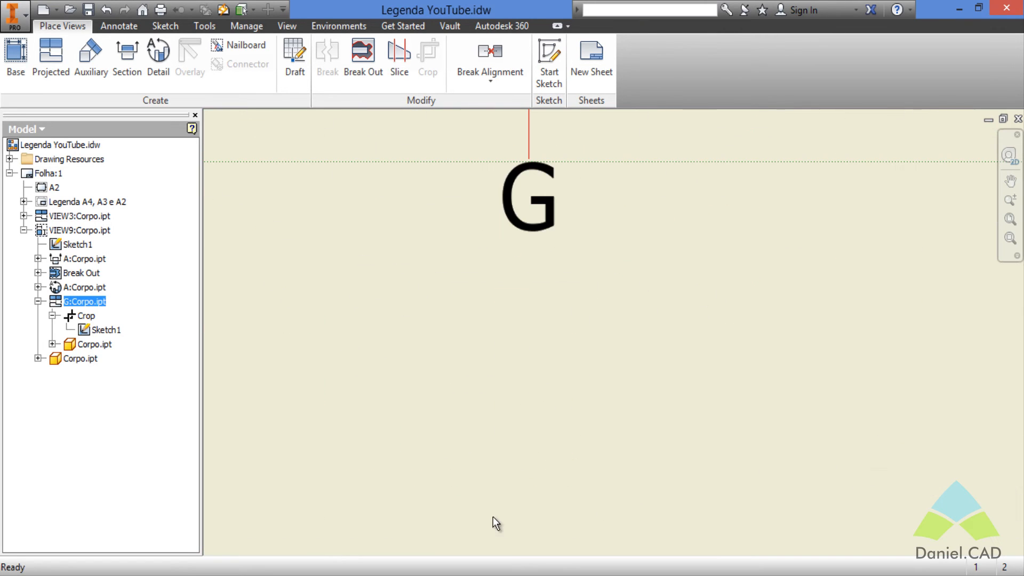
scroll(548, 283, down, 5)
middle_drag(535, 334, 519, 413)
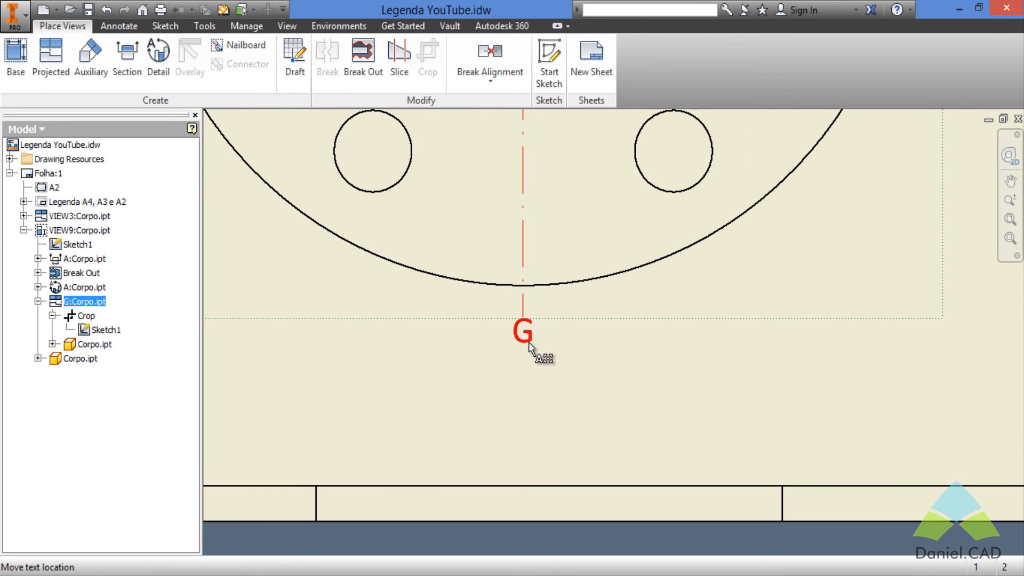
drag(530, 344, 530, 366)
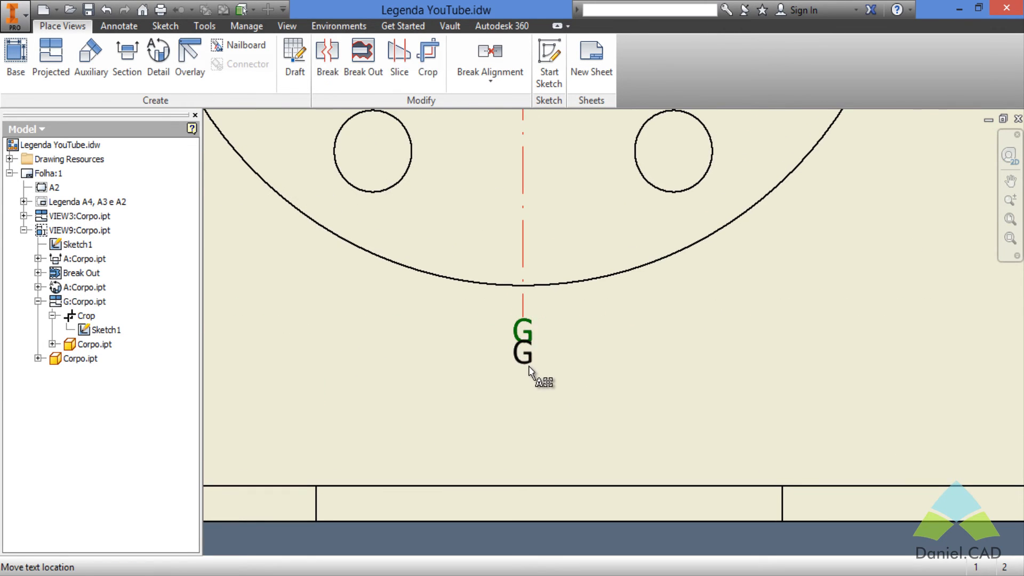
drag(530, 366, 530, 368)
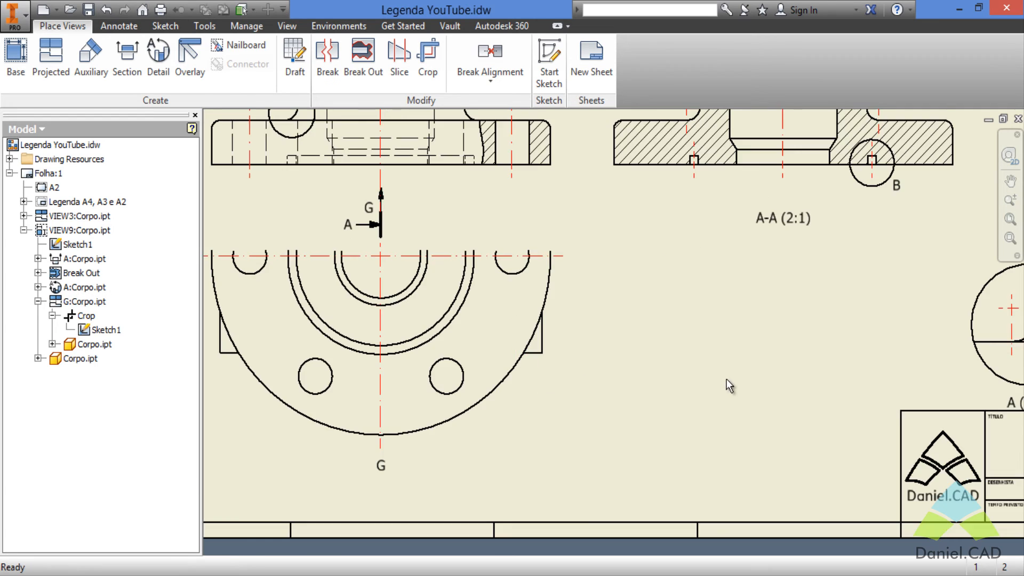
Step: Move detail view A slightly up and to the left, and lower detail view B slightly so both sit level above the title block
scroll(726, 379, down, 2)
middle_drag(726, 378, 620, 433)
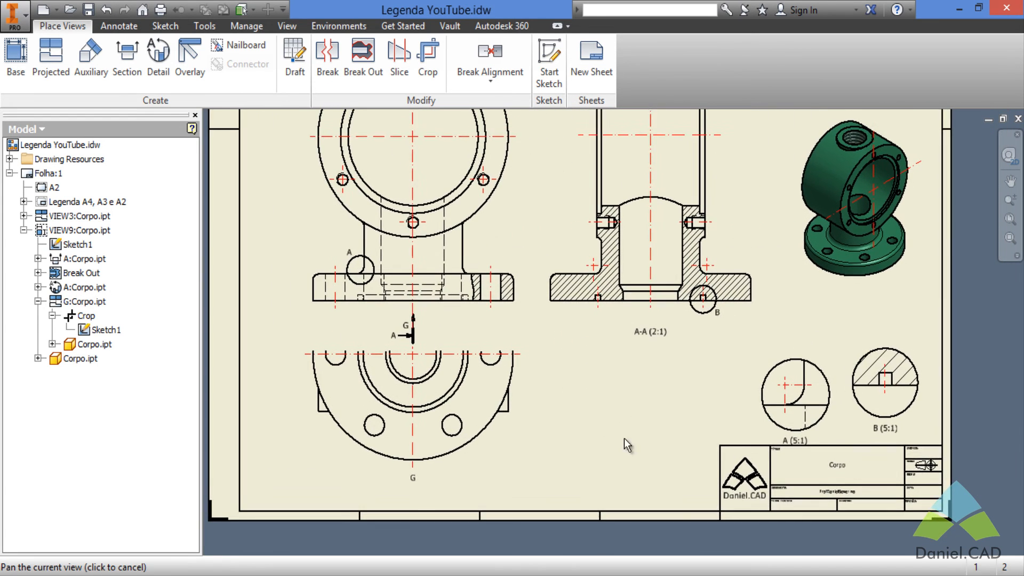
drag(805, 342, 796, 334)
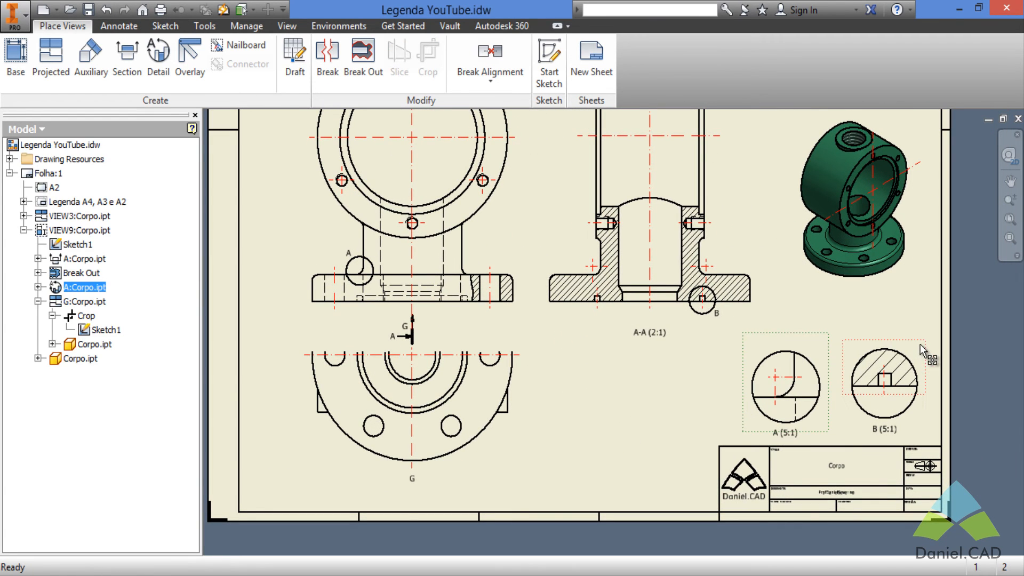
drag(926, 348, 928, 354)
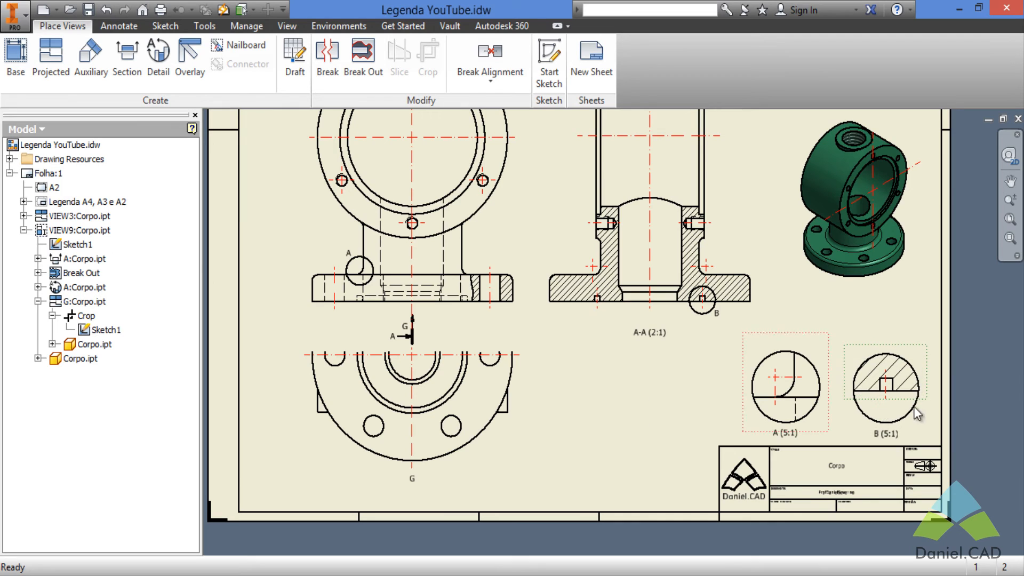
Step: Set the half flange view's identifier to C
double_click(503, 439)
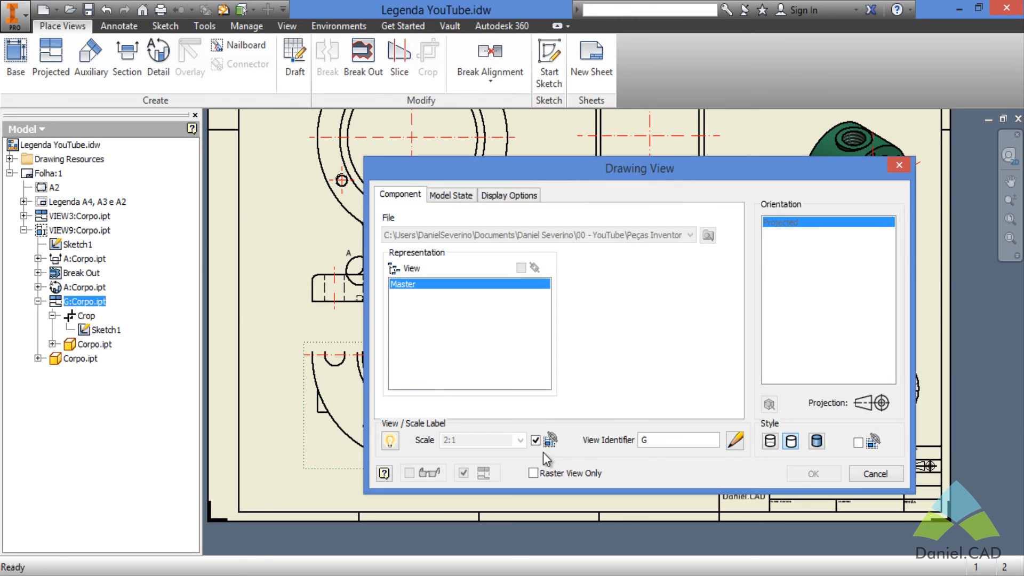
double_click(649, 443)
text(C)
click(800, 474)
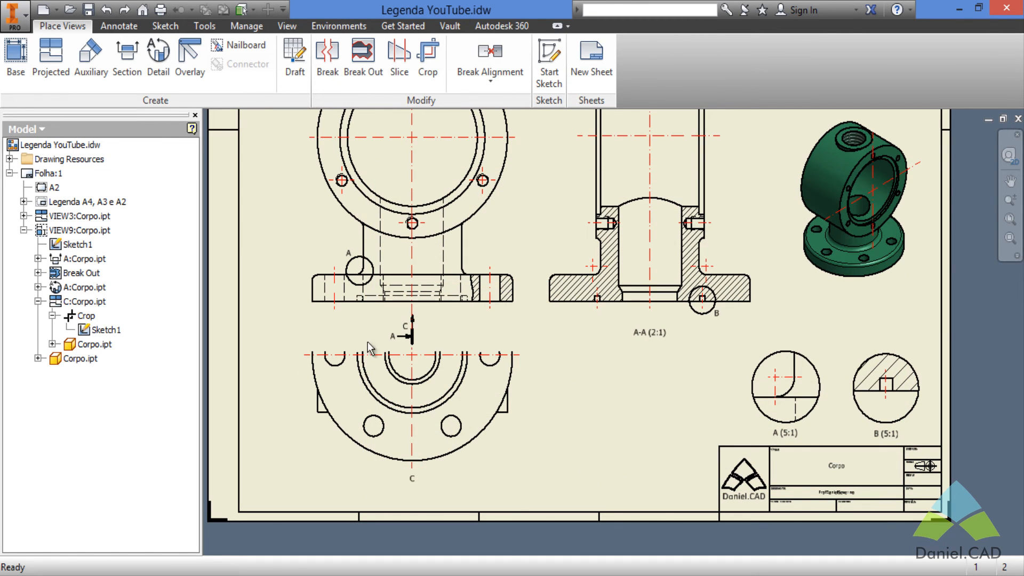
Step: Move the view C direction arrow left of the vertical centerline, just below the flange's lower edge in the front view
scroll(319, 335, down, 5)
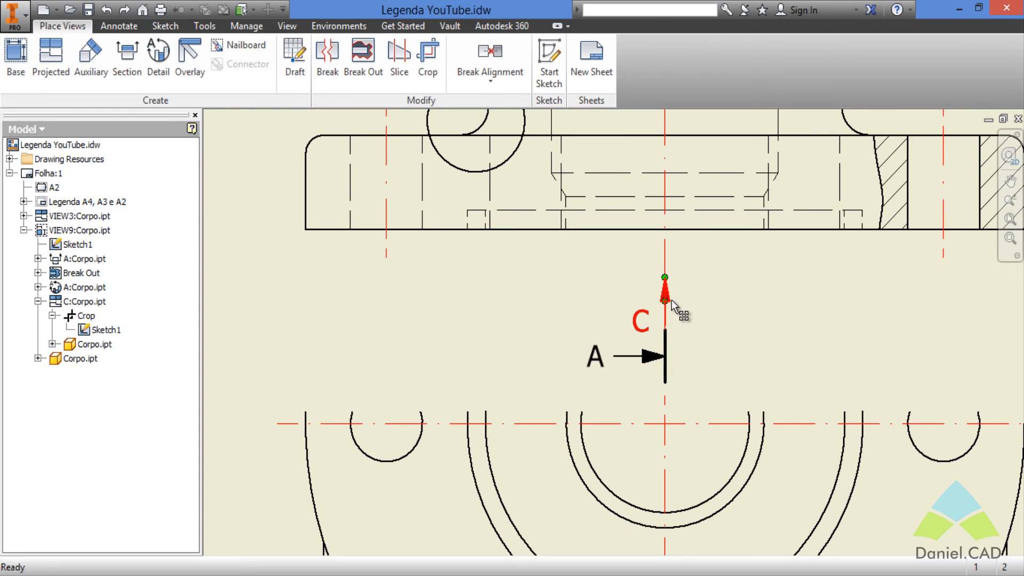
drag(670, 299, 535, 262)
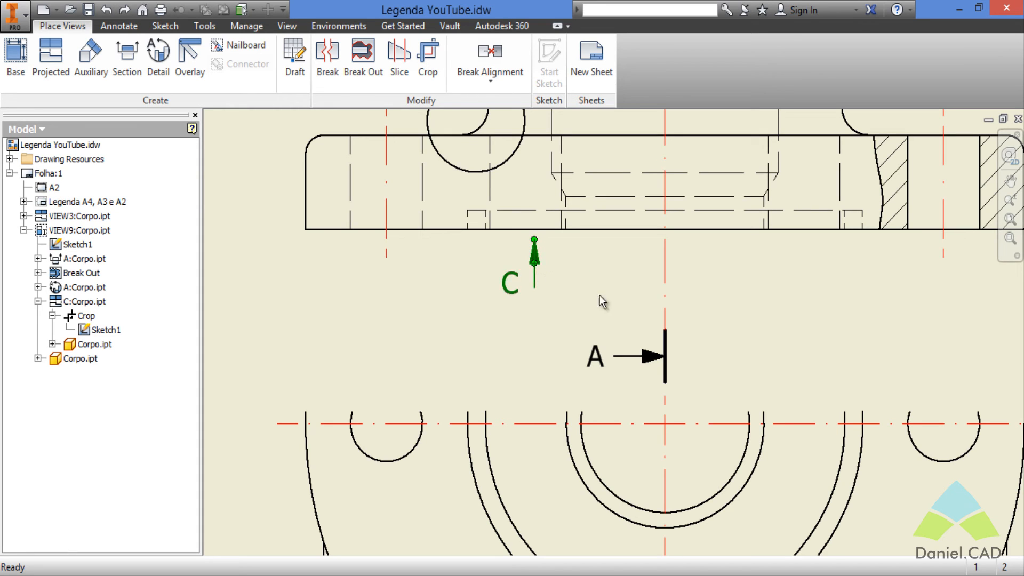
click(533, 284)
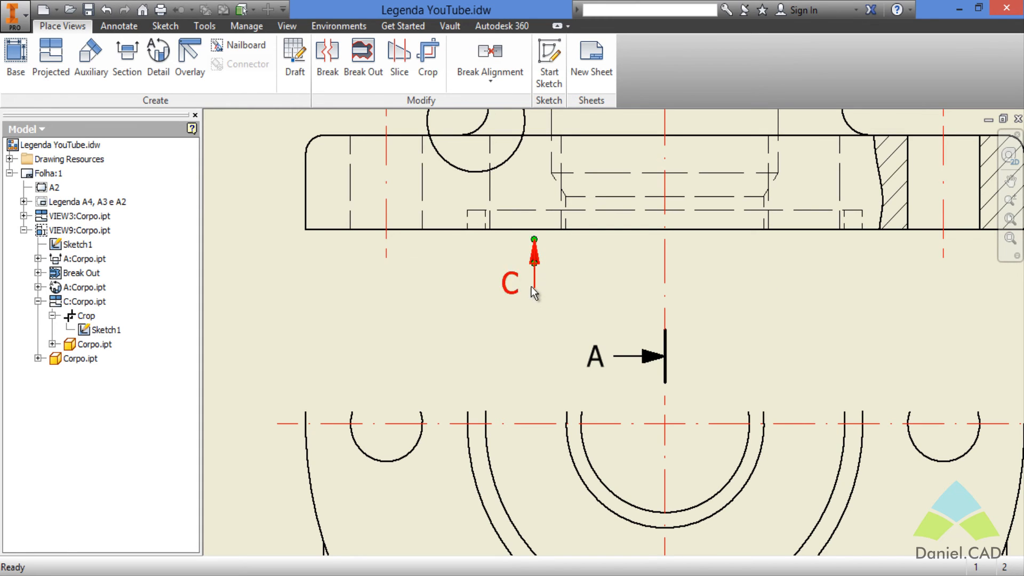
Step: Try to align the half flange view vertically with the front view, and undo the alignment
scroll(709, 298, down, 3)
middle_drag(782, 324, 644, 334)
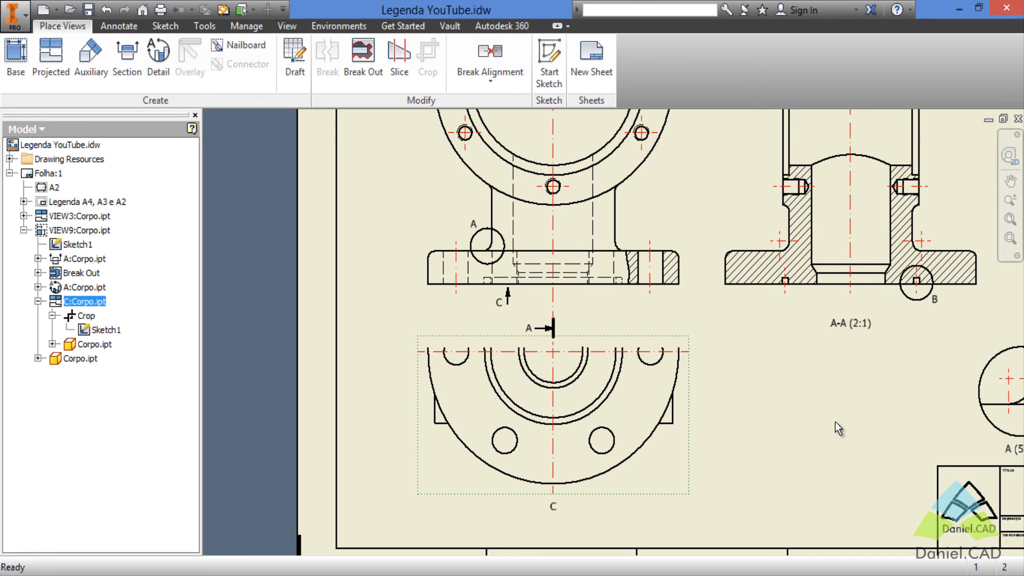
click(671, 434)
right_click(672, 435)
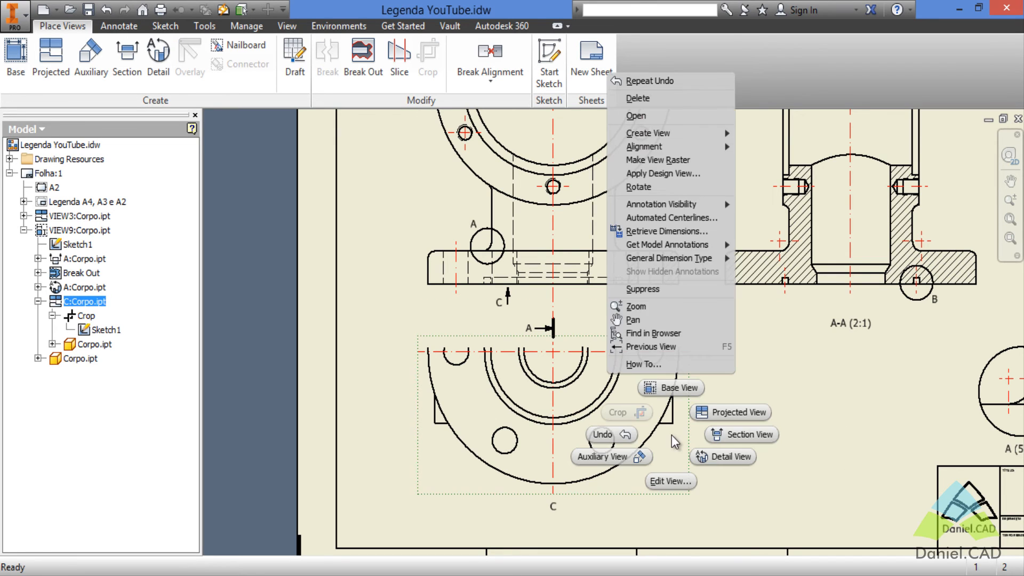
mouse_move(705, 151)
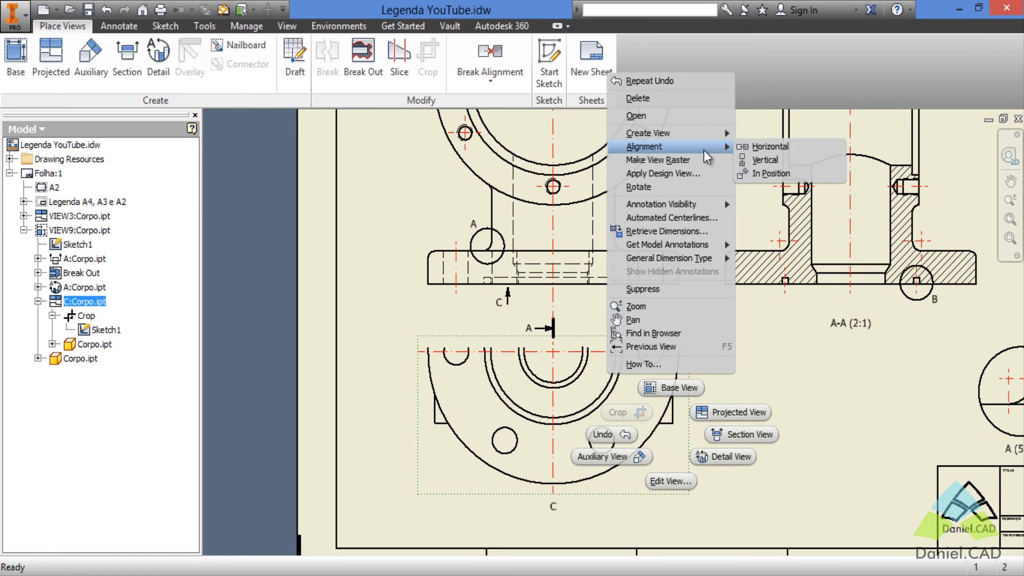
click(765, 159)
click(664, 202)
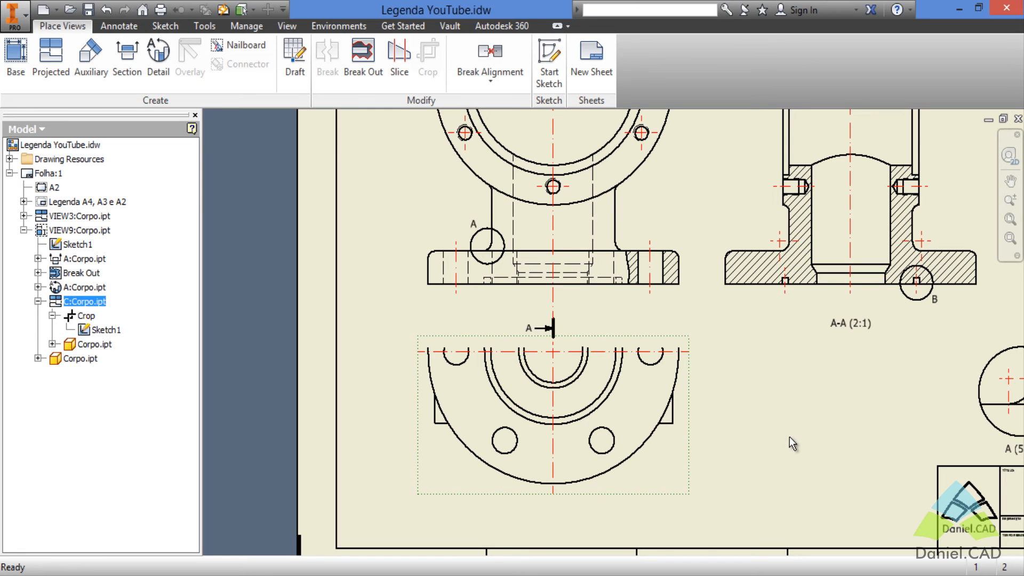
key(ctrl+z)
Step: Switch to Adobe Reader to compare the sheet with page 5 of Valvula Esfera 3 Vias.pdf, and return to the Inventor drawing
scroll(790, 436, up, 3)
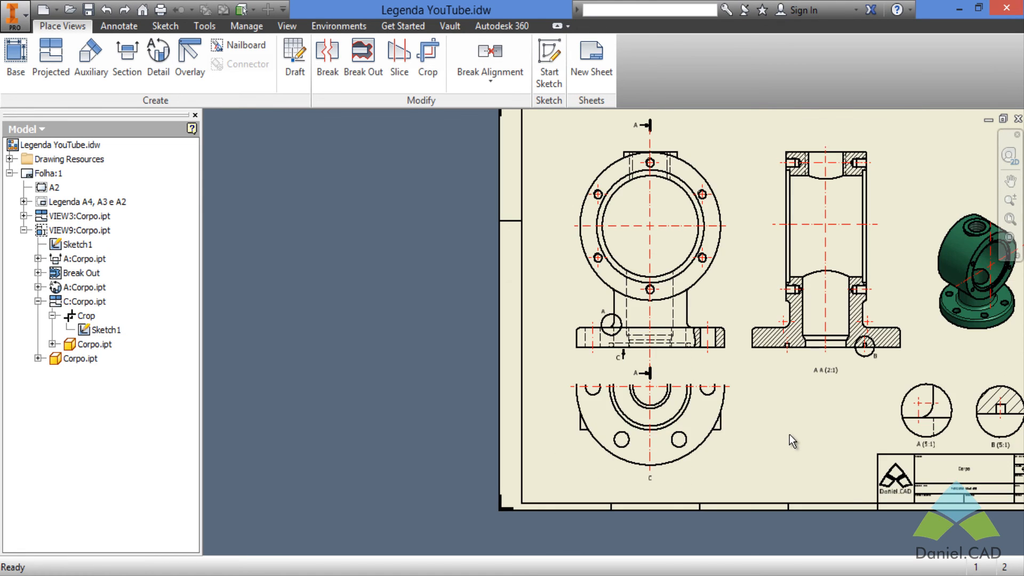
mouse_move(740, 443)
middle_down()
mouse_move(677, 460)
mouse_move(664, 443)
middle_up()
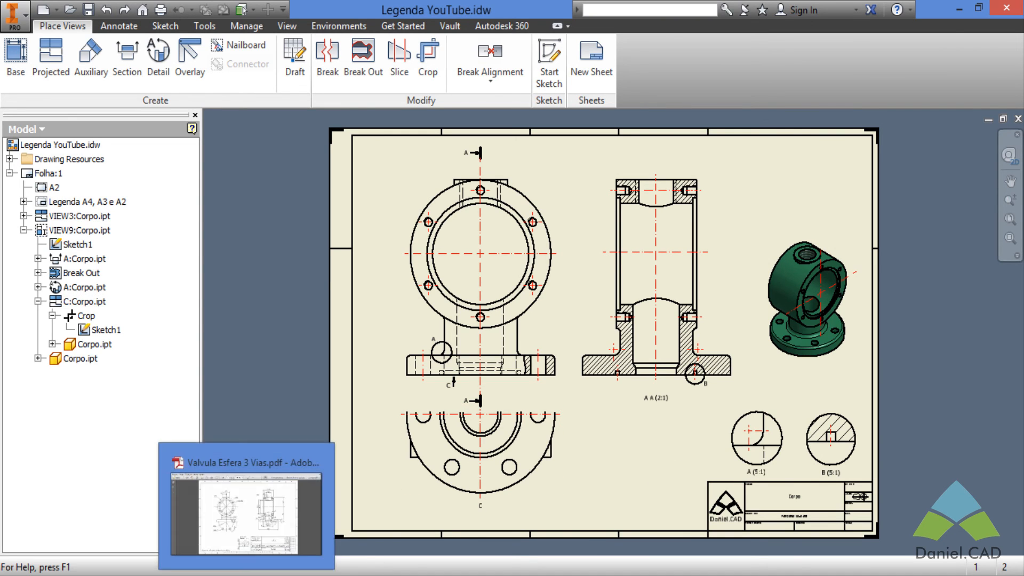
click(235, 506)
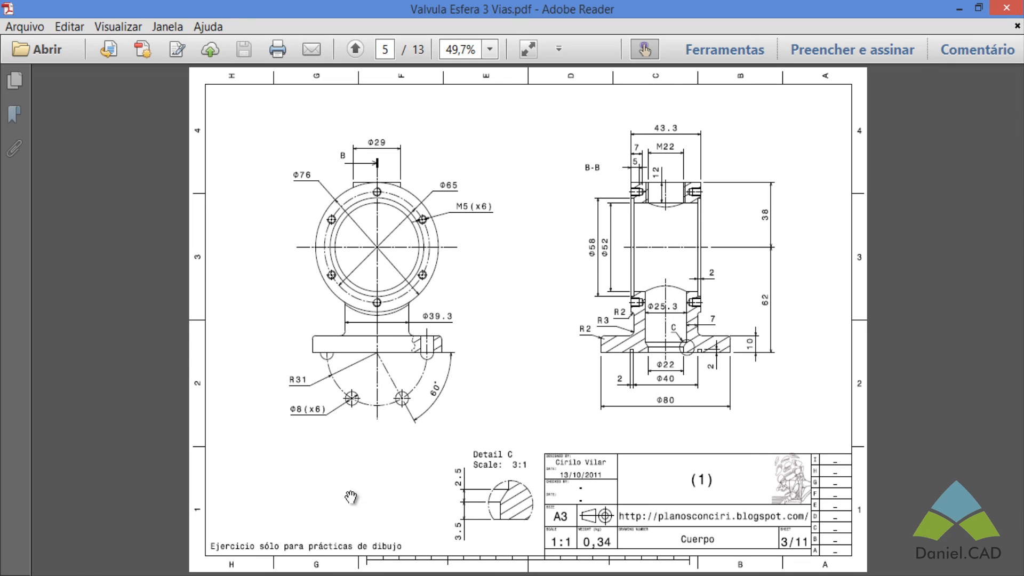
key(alt+Tab)
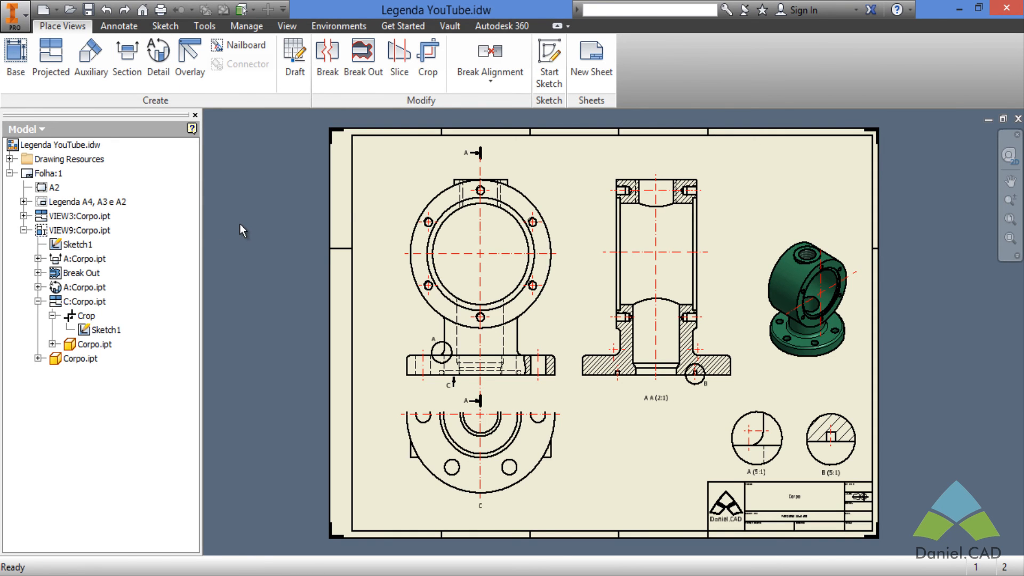